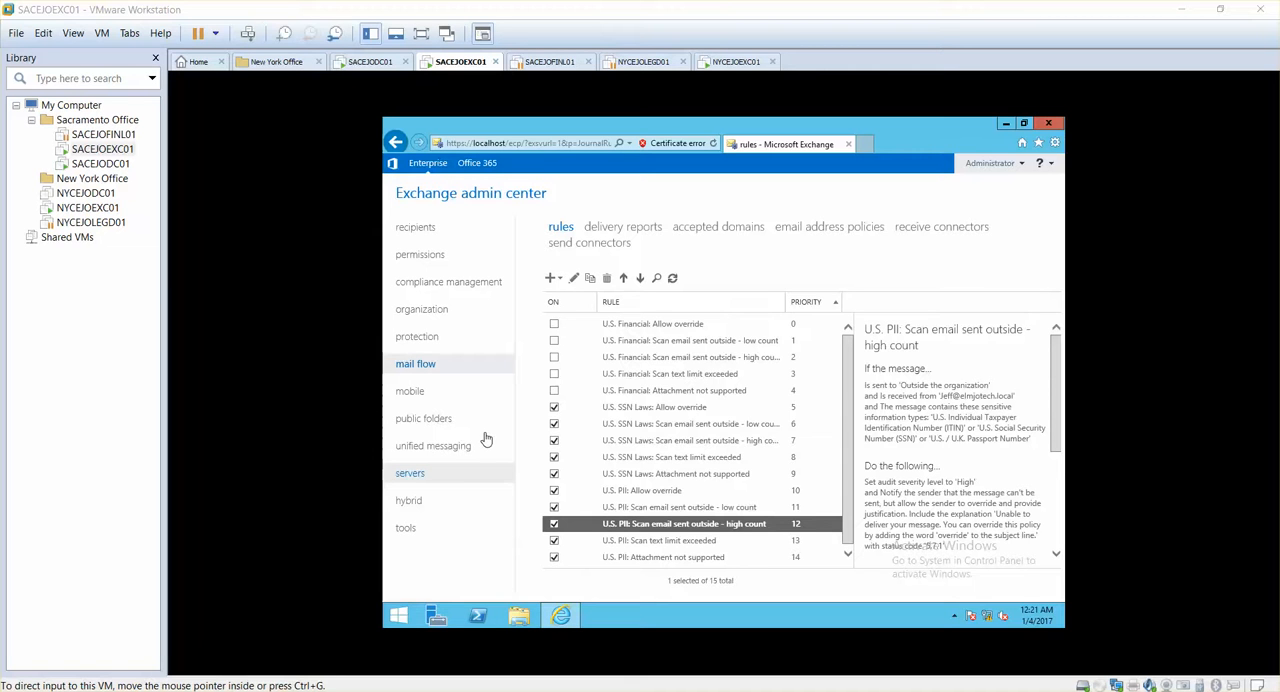
# Start creating a new mailbox database from the Exchange servers' database list
pyautogui.click(424, 483)
pyautogui.click(412, 474)
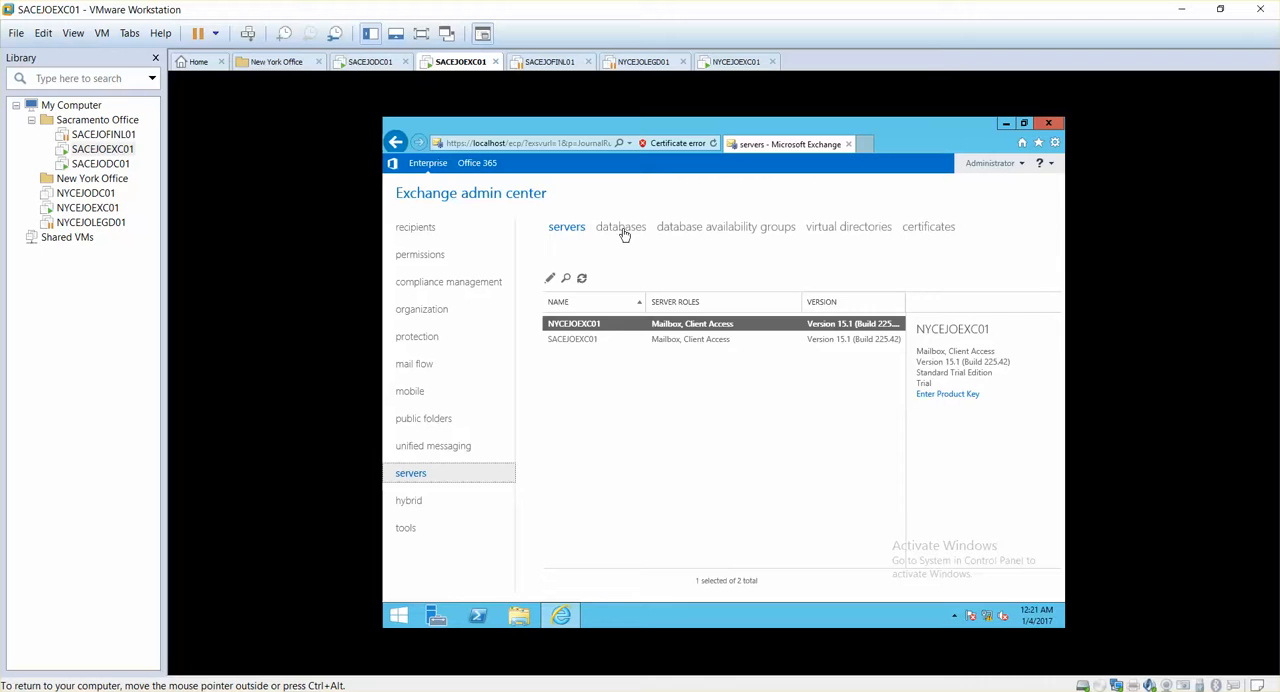
pyautogui.click(622, 229)
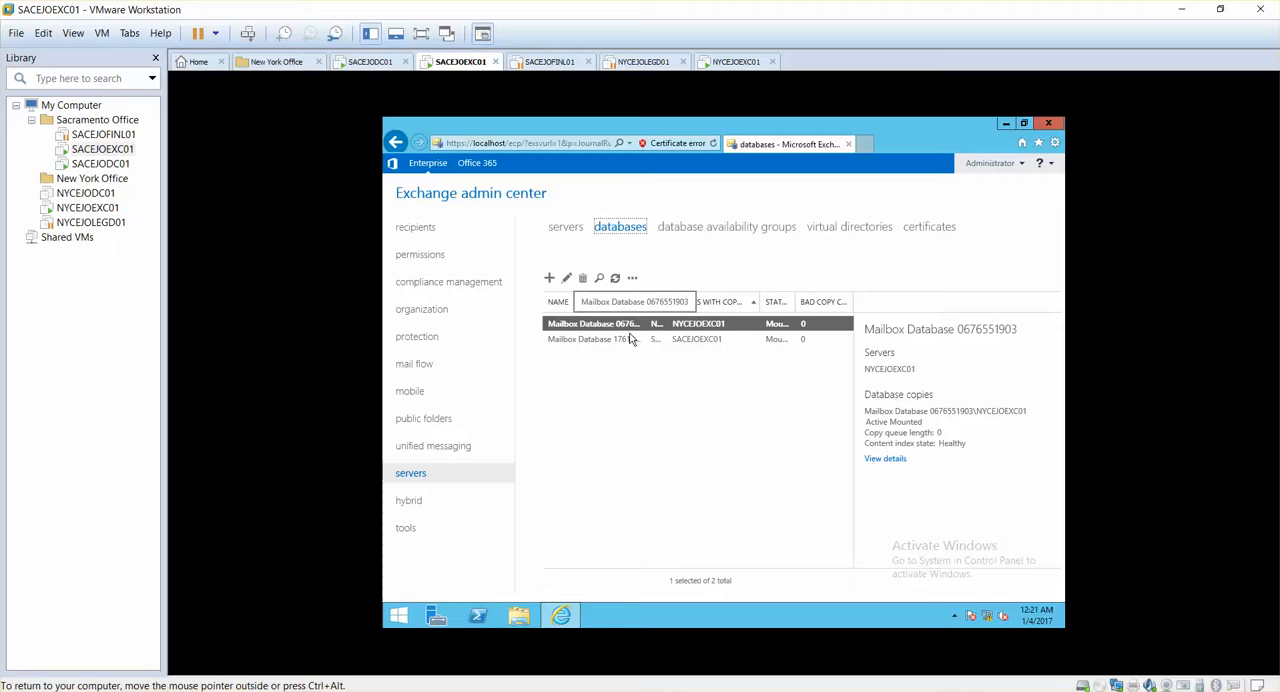
pyautogui.click(549, 279)
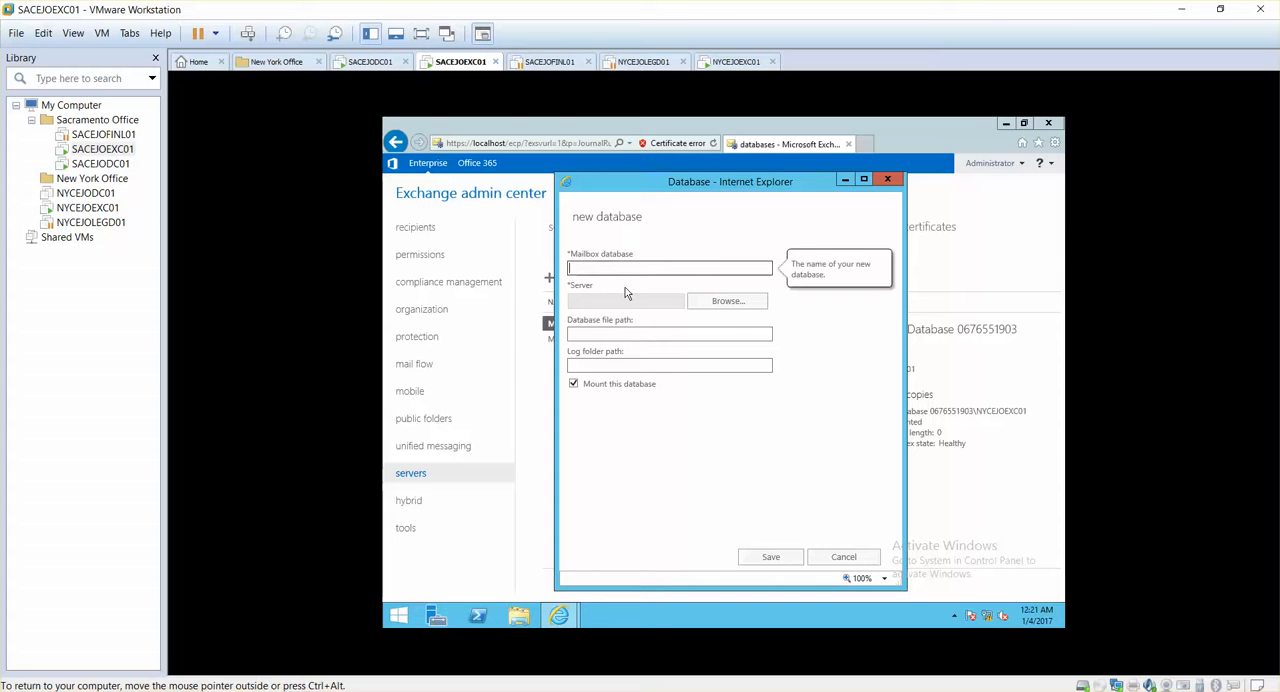
pyautogui.click(620, 272)
pyautogui.write('Finanace')
pyautogui.press('BackSpace')
pyautogui.press('BackSpace')
pyautogui.press('BackSpace')
pyautogui.press('BackSpace')
pyautogui.press('BackSpace')
pyautogui.press('BackSpace')
pyautogui.press('BackSpace')
pyautogui.press('BackSpace')
pyautogui.write('Sacramento')
pyautogui.press('BackSpace')
pyautogui.press('BackSpace')
pyautogui.press('BackSpace')
pyautogui.press('BackSpace')
pyautogui.press('BackSpace')
pyautogui.press('BackSpace')
pyautogui.press('BackSpace')
pyautogui.press('BackSpace')
pyautogui.press('BackSpace')
# Name the new mailbox database MBDB-SACEXCH01
pyautogui.write('MBDB-SACD')
pyautogui.press('BackSpace')
pyautogui.press('BackSpace')
pyautogui.write('CHDB01')
pyautogui.press('BackSpace')
pyautogui.press('BackSpace')
pyautogui.press('BackSpace')
pyautogui.write('01')
pyautogui.press('BackSpace')
pyautogui.press('BackSpace')
pyautogui.press('BackSpace')
pyautogui.write('H01')
pyautogui.press('BackSpace')
# Assign SACEJOEXC01 as the server that hosts the new mailbox database
pyautogui.click(705, 302)
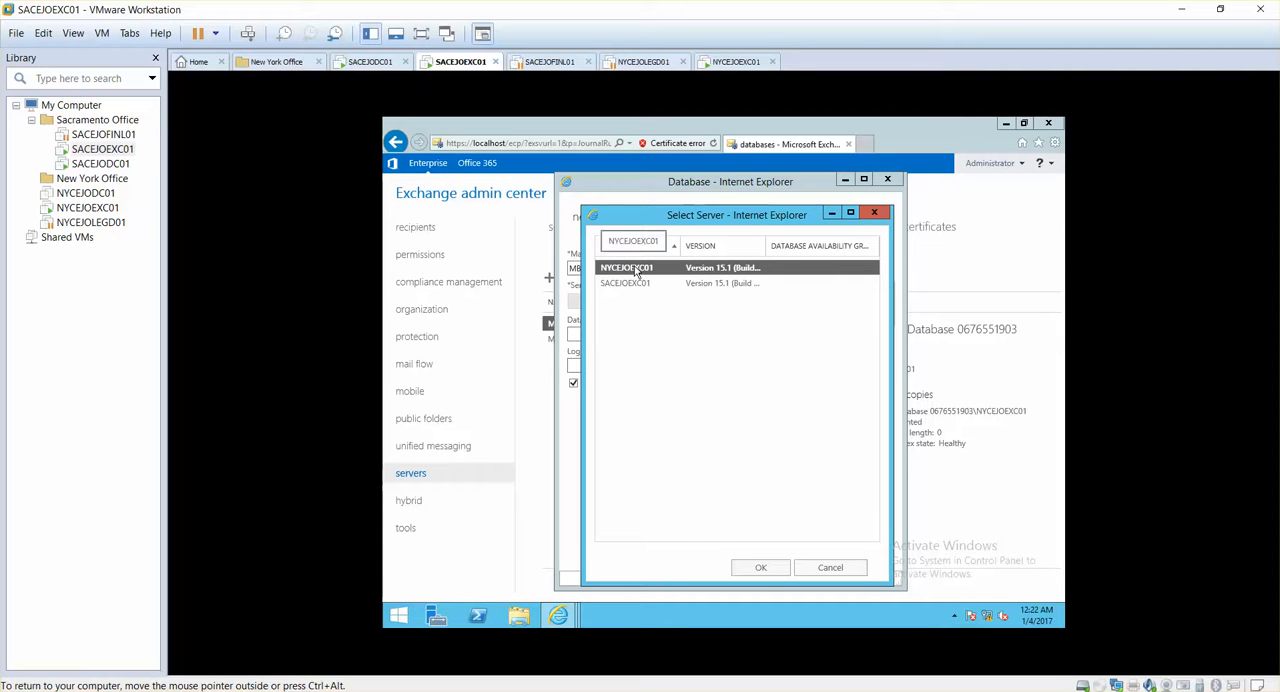
pyautogui.click(632, 284)
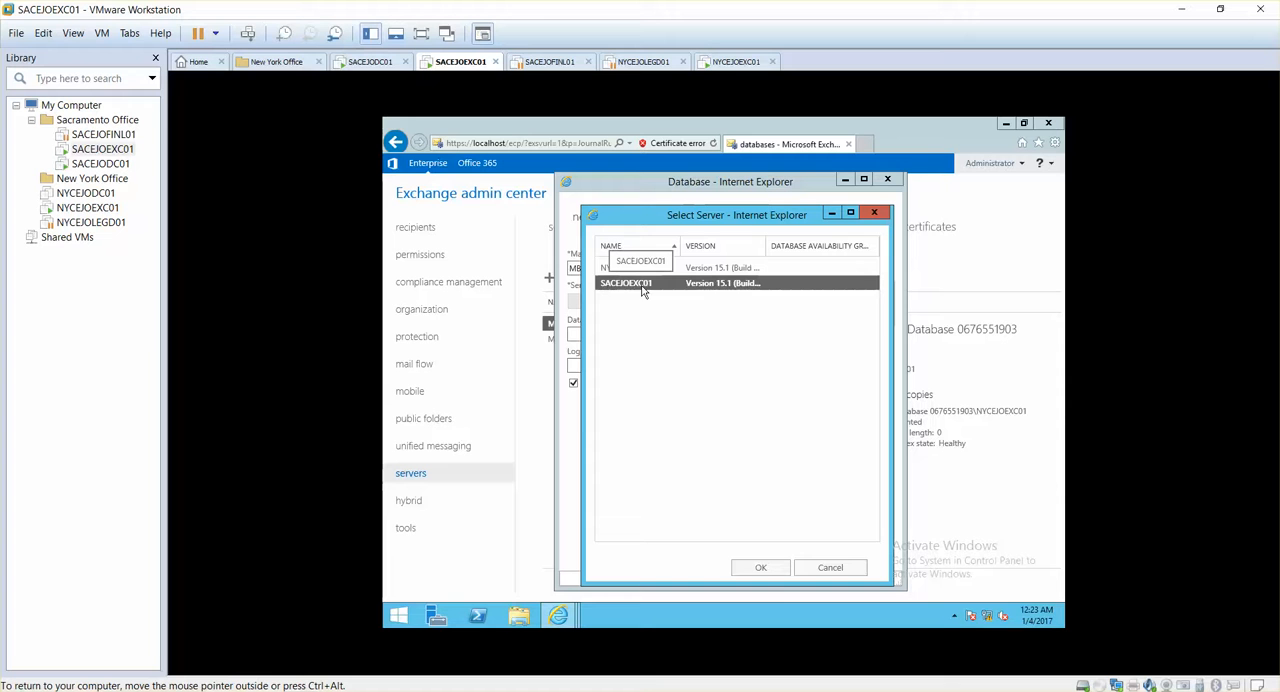
pyautogui.click(762, 568)
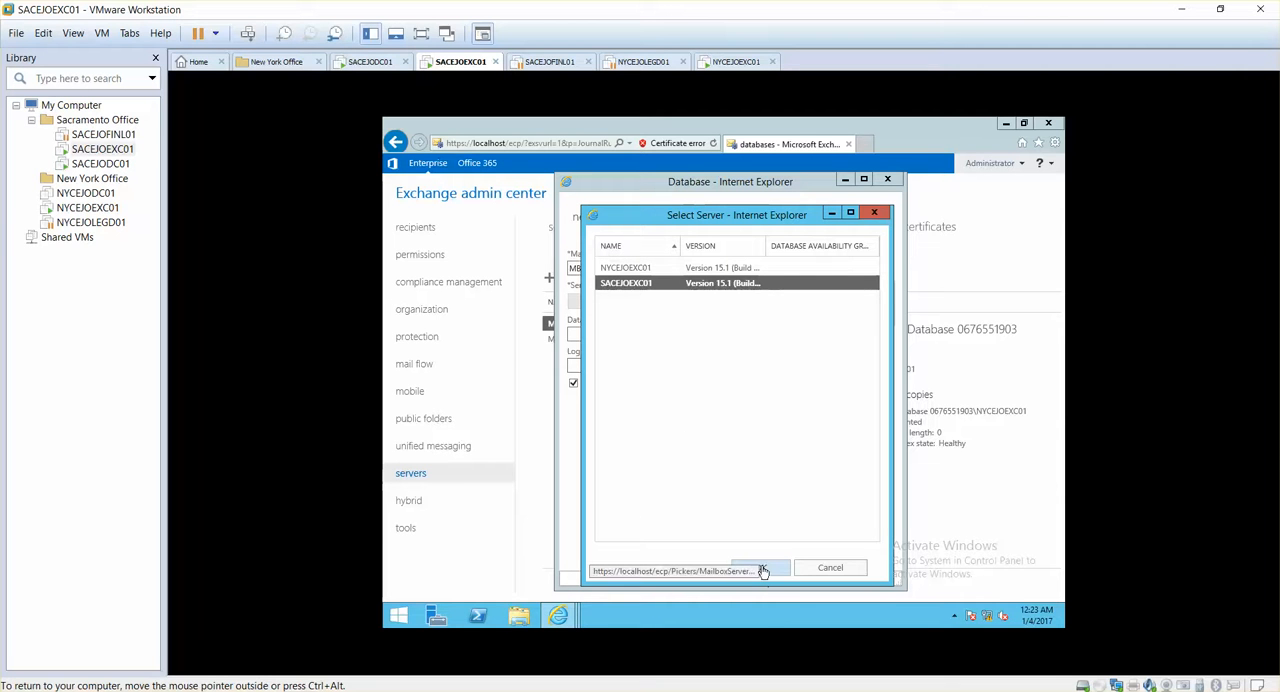
pyautogui.click(638, 270)
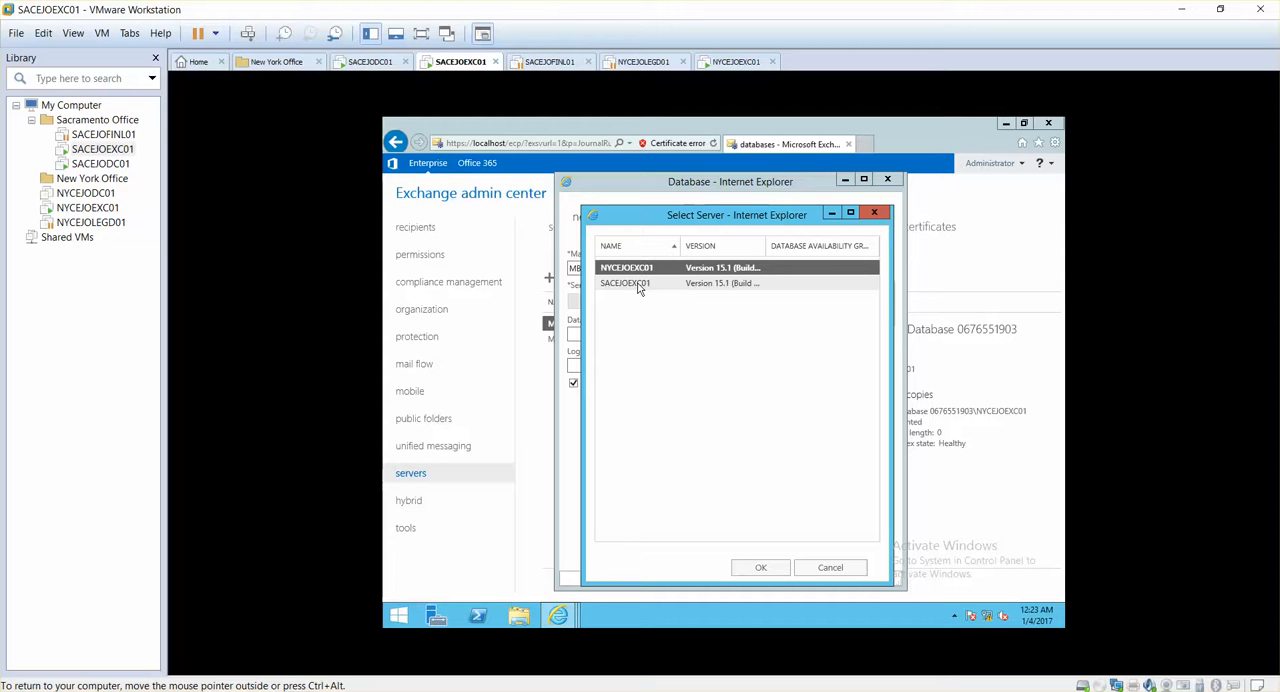
pyautogui.click(638, 287)
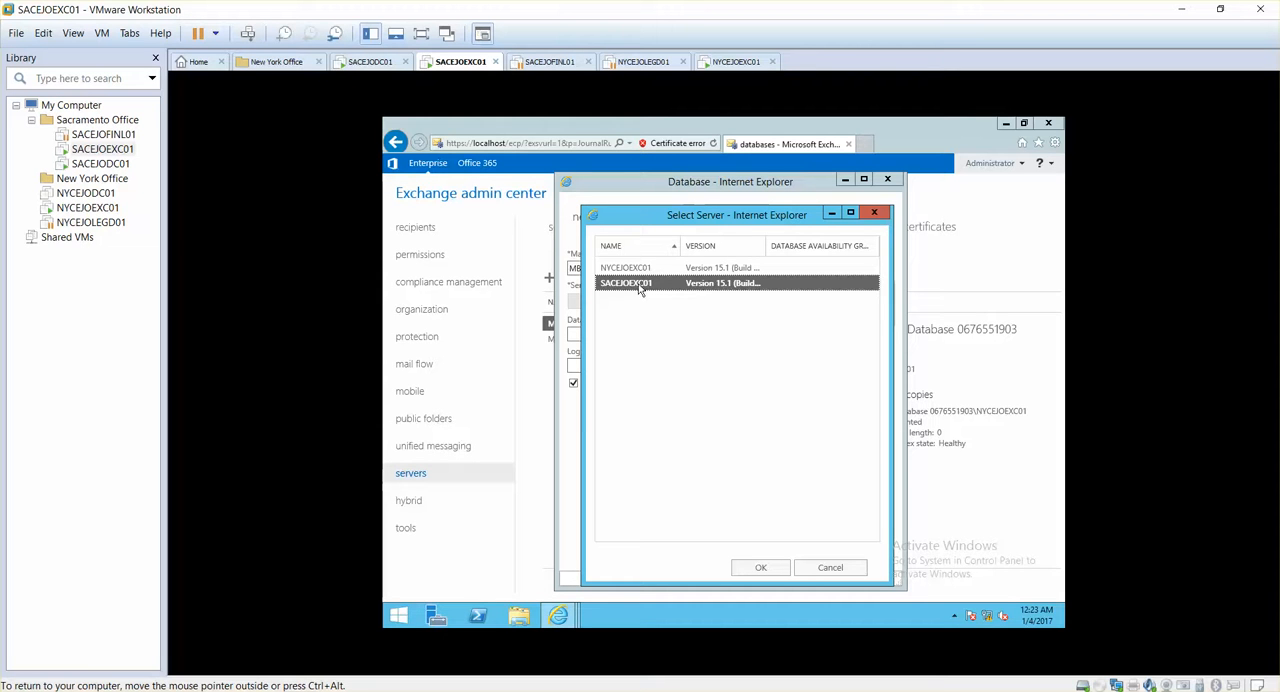
pyautogui.click(742, 567)
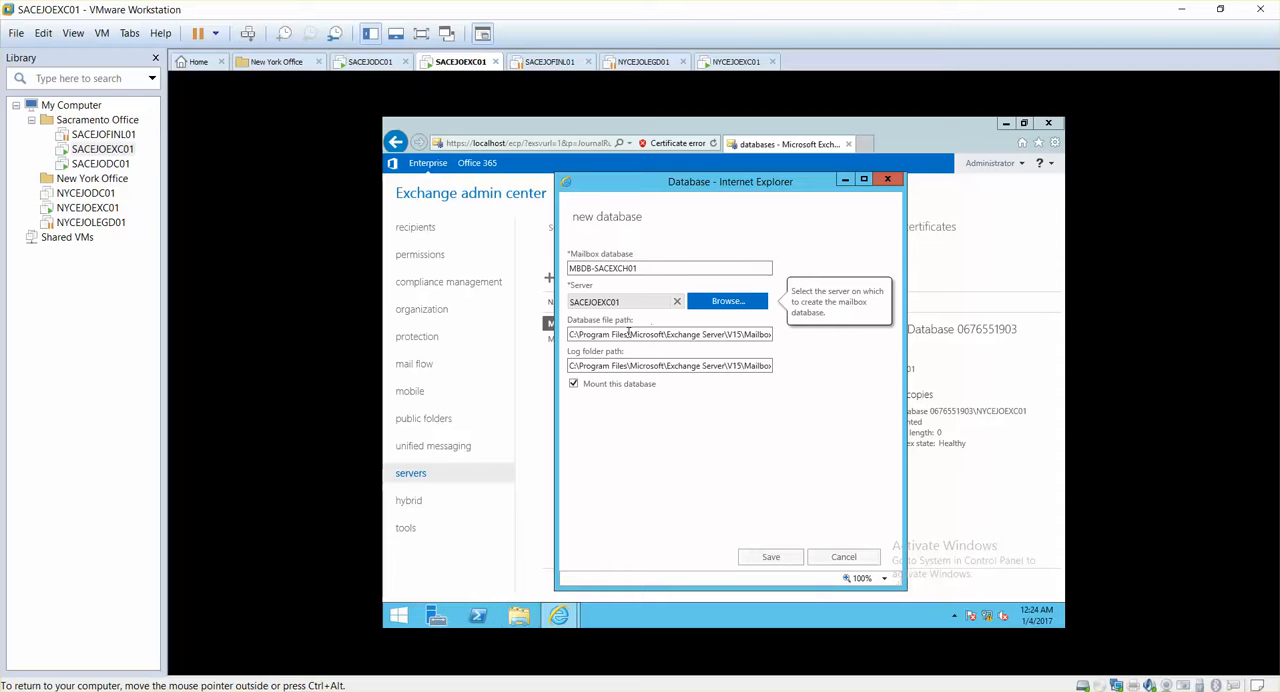
# Switch to File Explorer to check which drives the server has, and return to the new database form
pyautogui.click(520, 617)
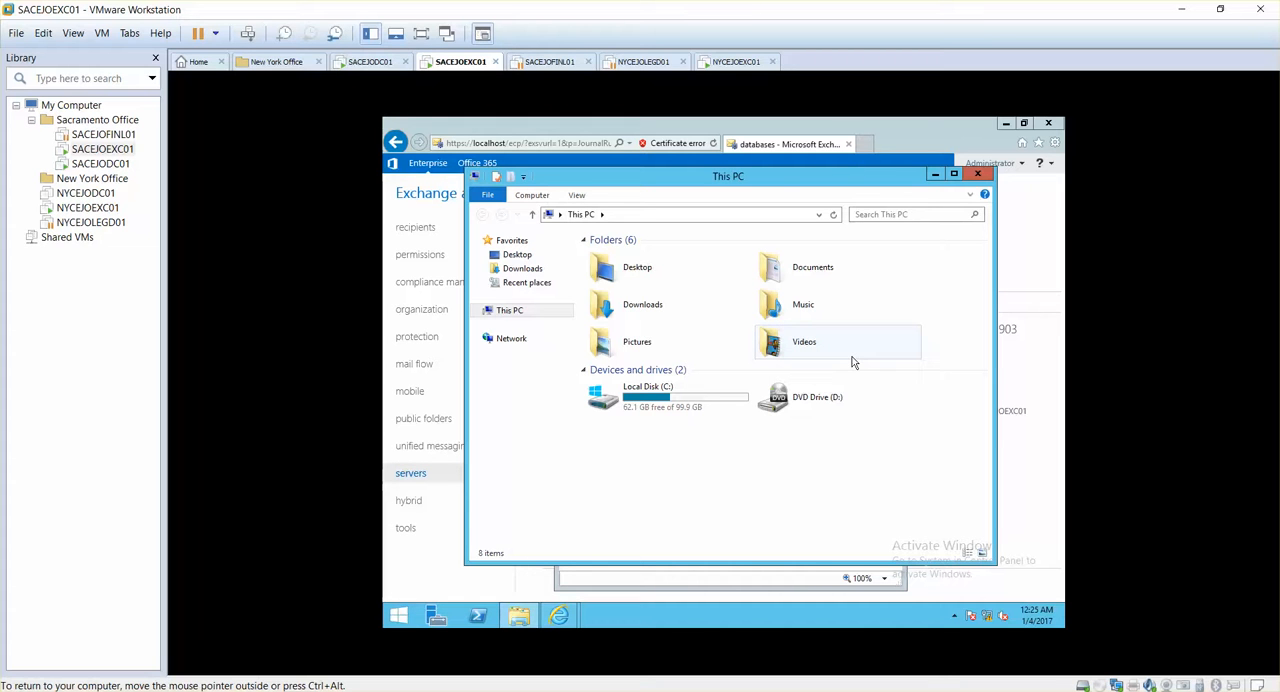
pyautogui.click(935, 176)
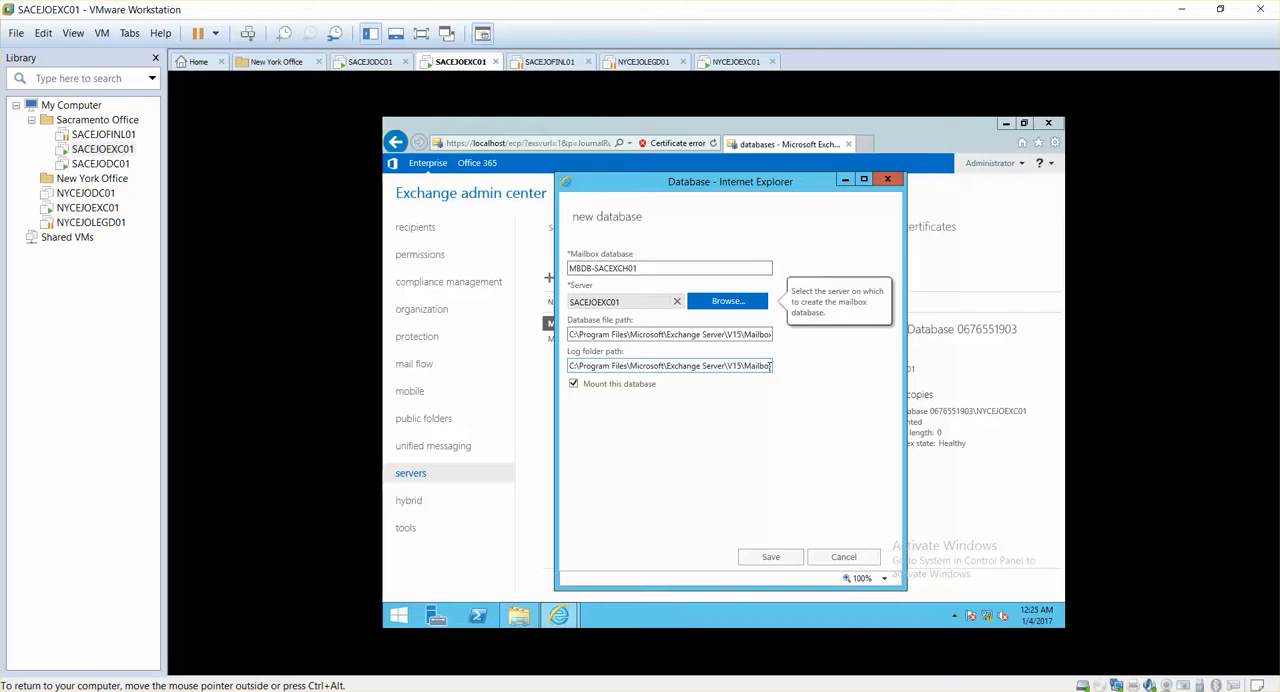
# Save the new mailbox database with the default file and log paths and mounting enabled, and acknowledge the service restart warning
pyautogui.moveTo(641, 268); pyautogui.dragTo(567, 256)
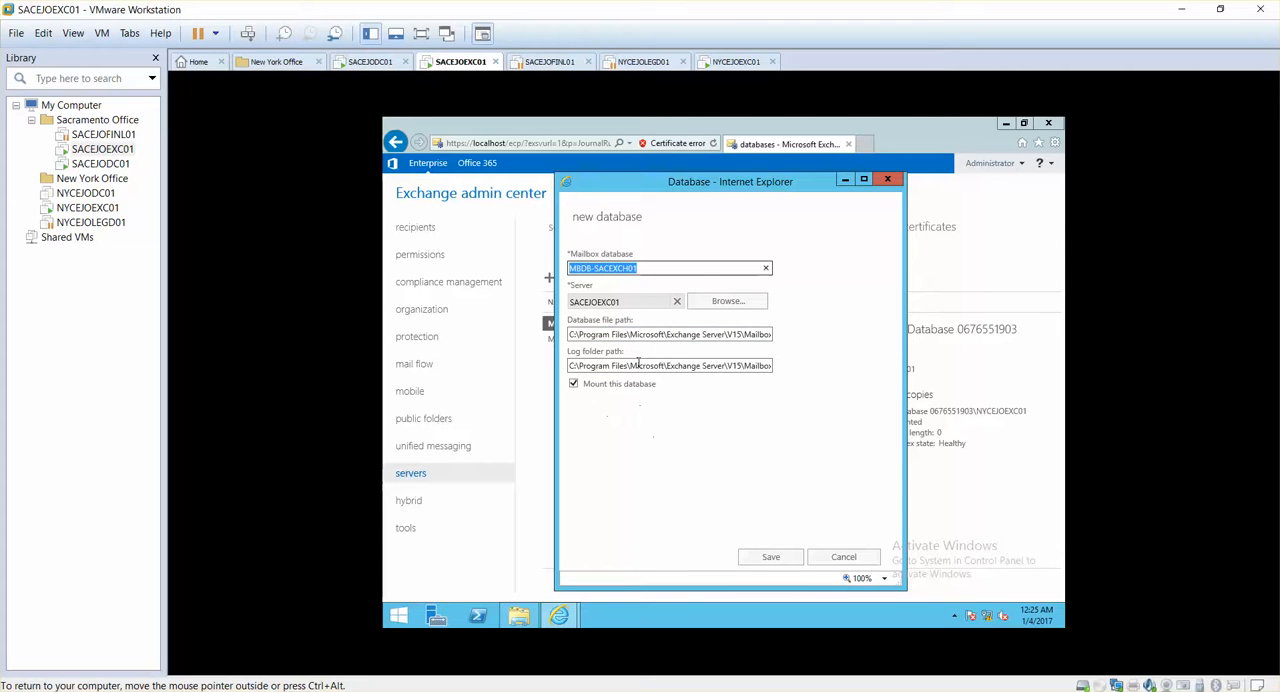
pyautogui.click(754, 556)
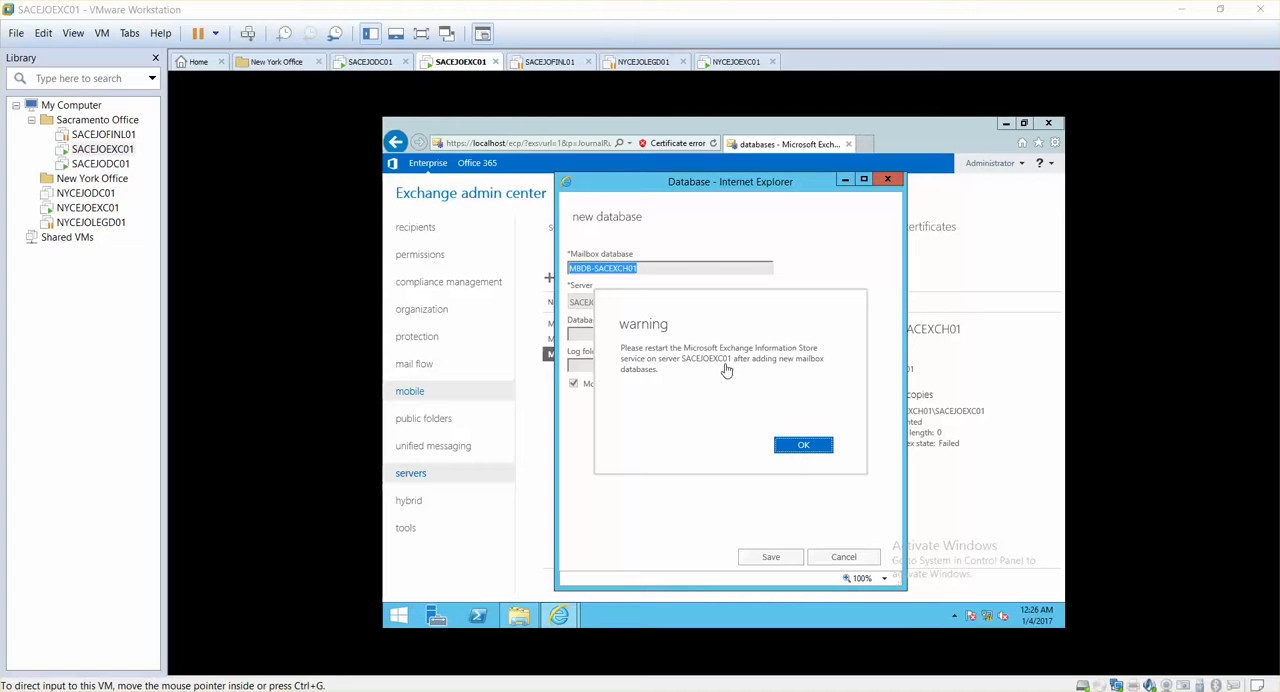
pyautogui.click(795, 451)
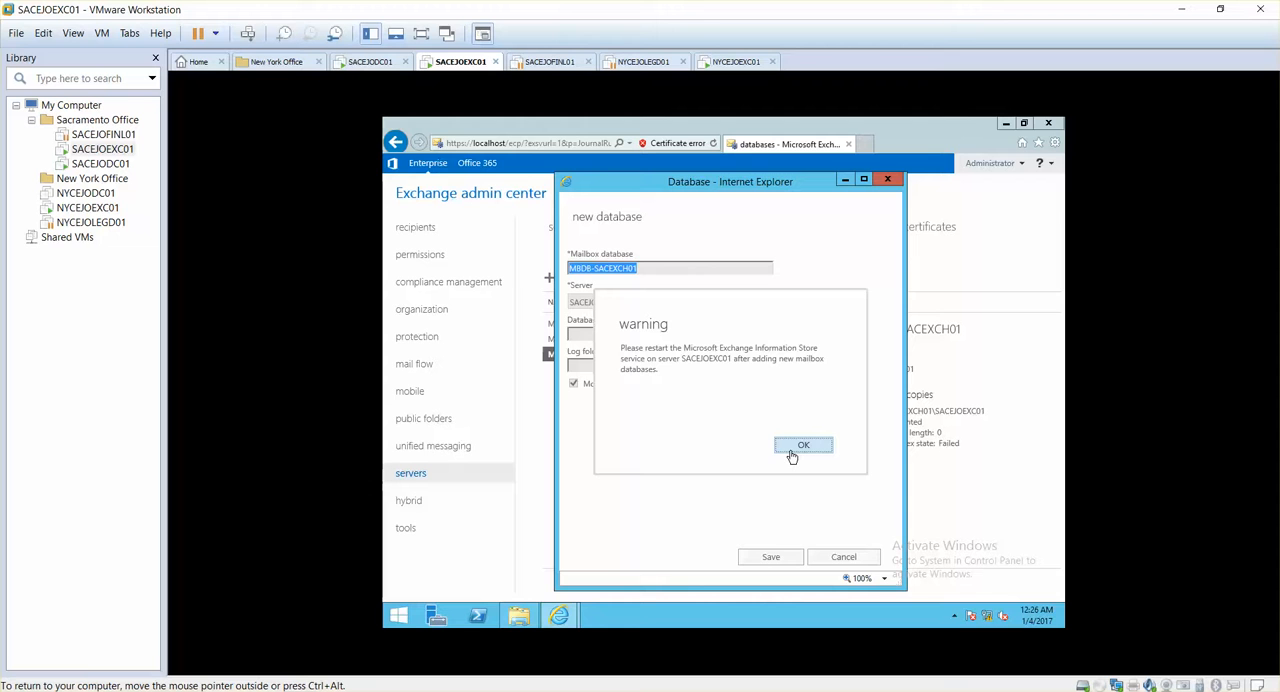
pyautogui.click(795, 450)
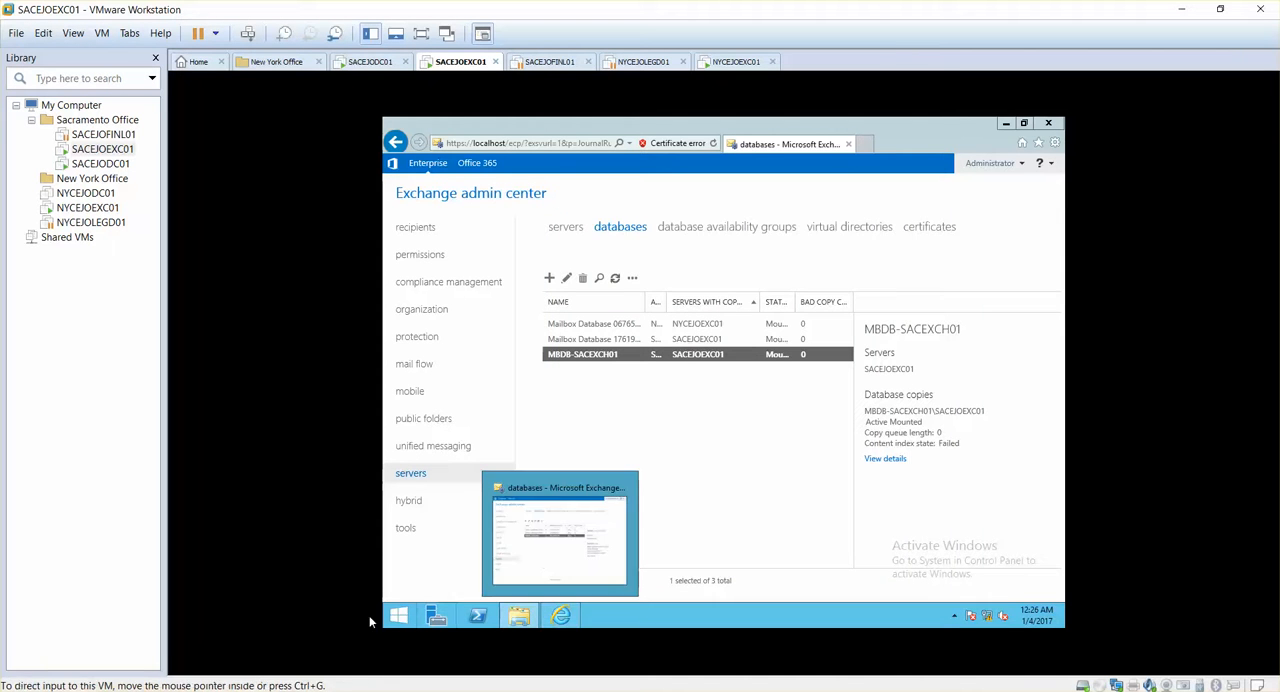
# Switch to the Services console from the server's Administrative Tools
pyautogui.click(399, 618)
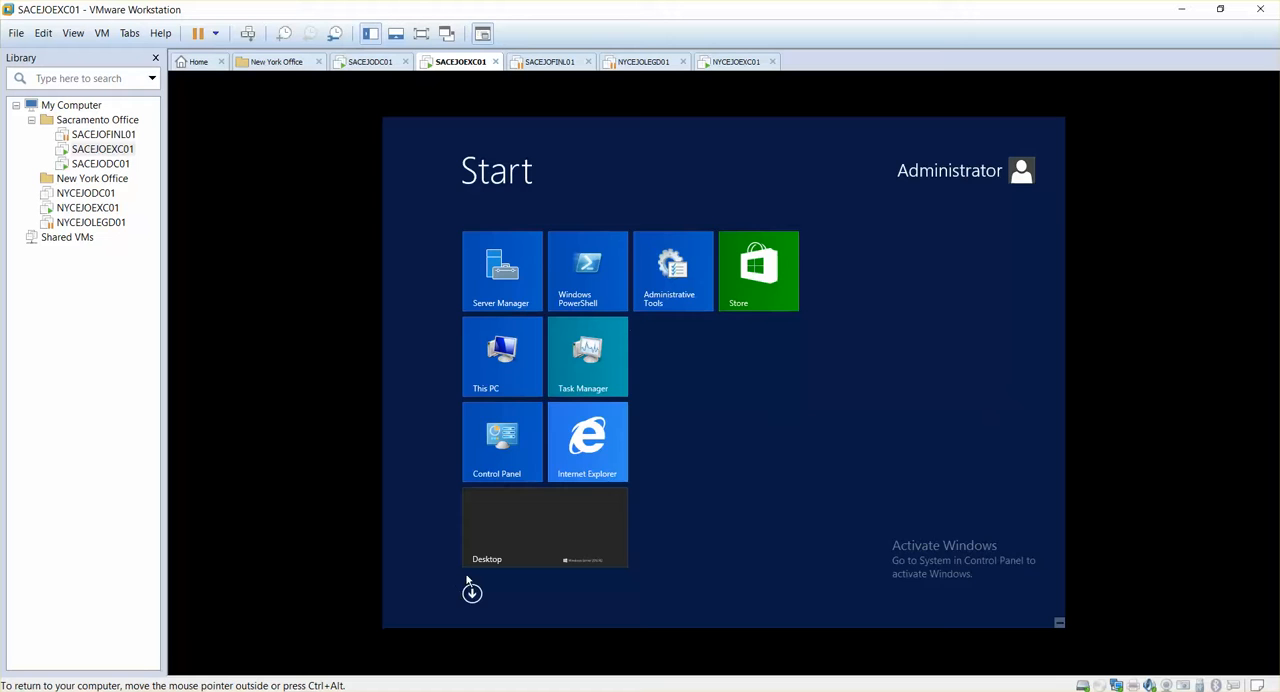
pyautogui.click(660, 287)
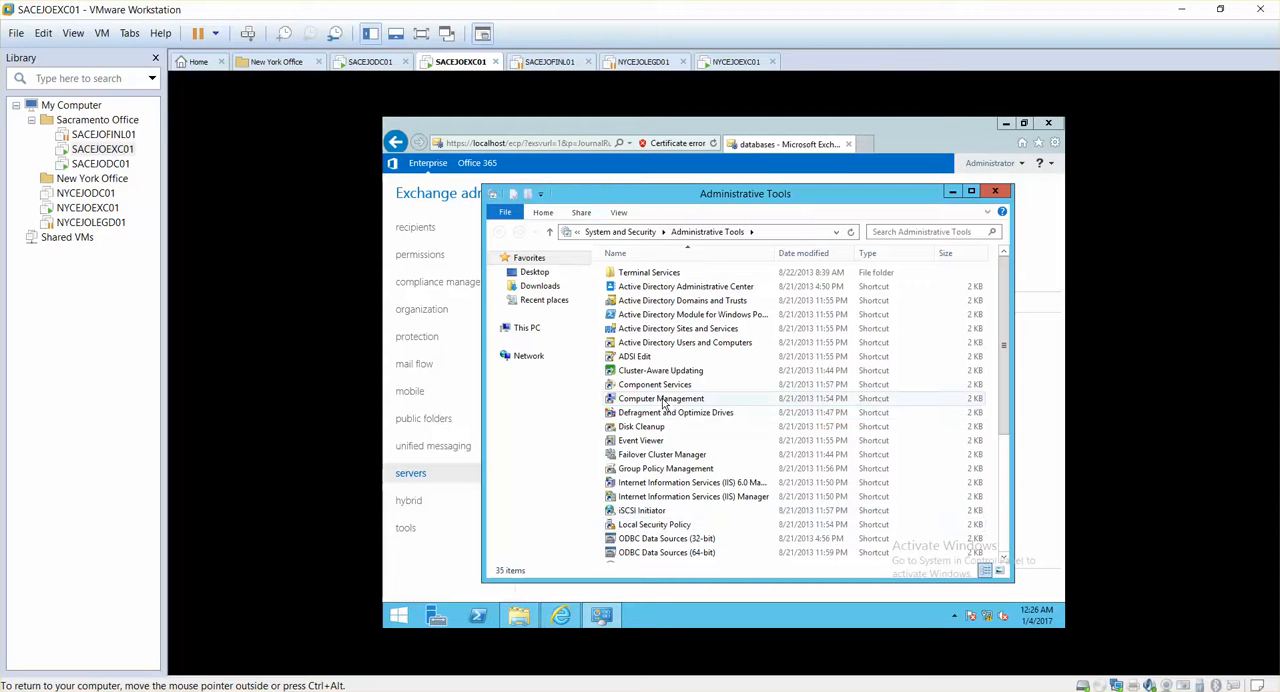
pyautogui.click(645, 443)
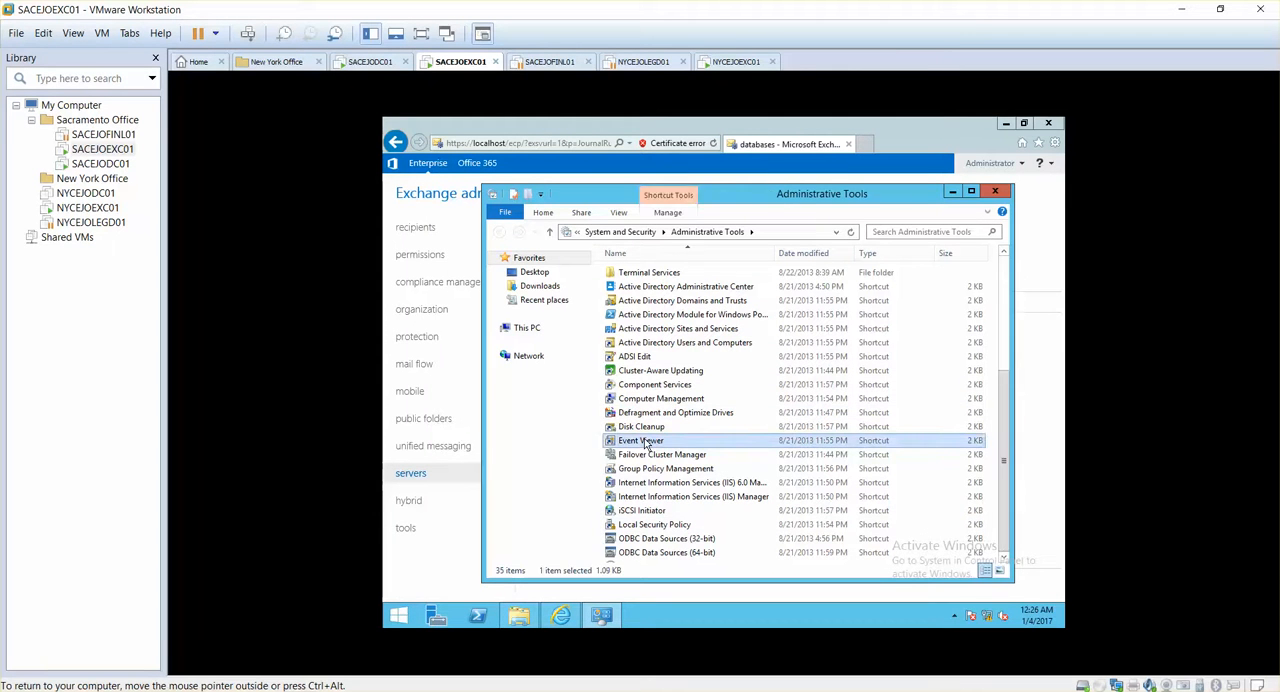
pyautogui.press('s')
pyautogui.click(645, 430)
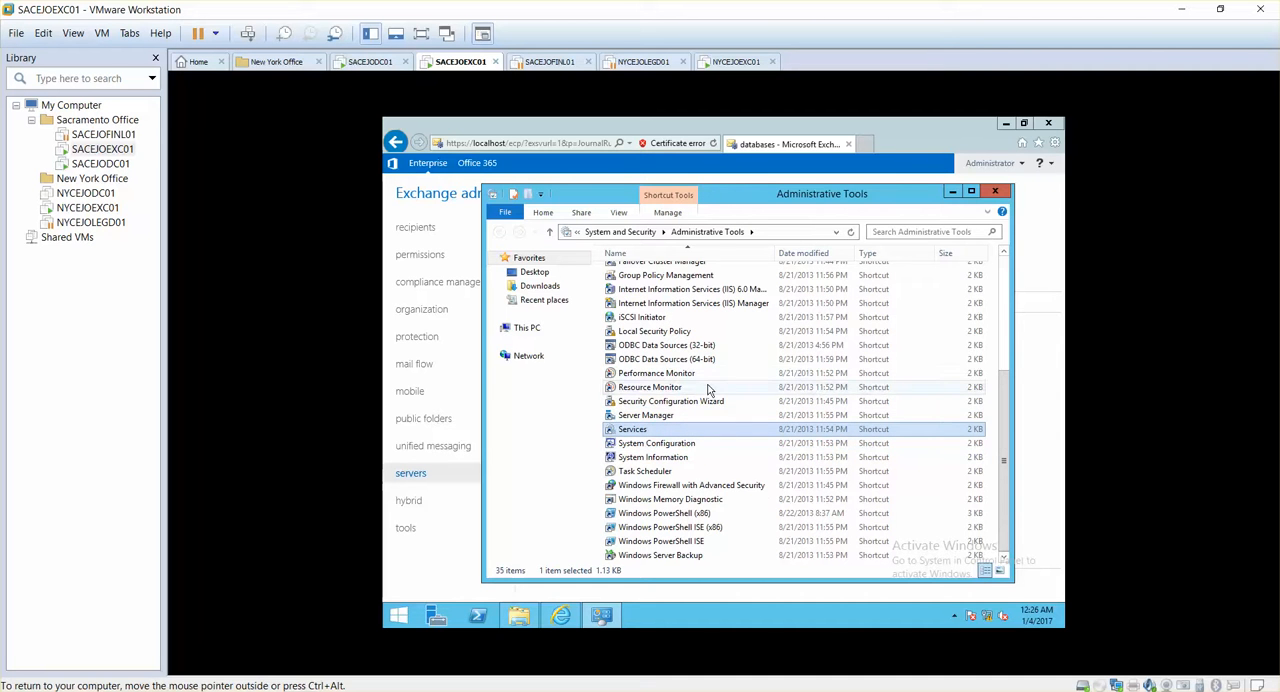
pyautogui.press('Return')
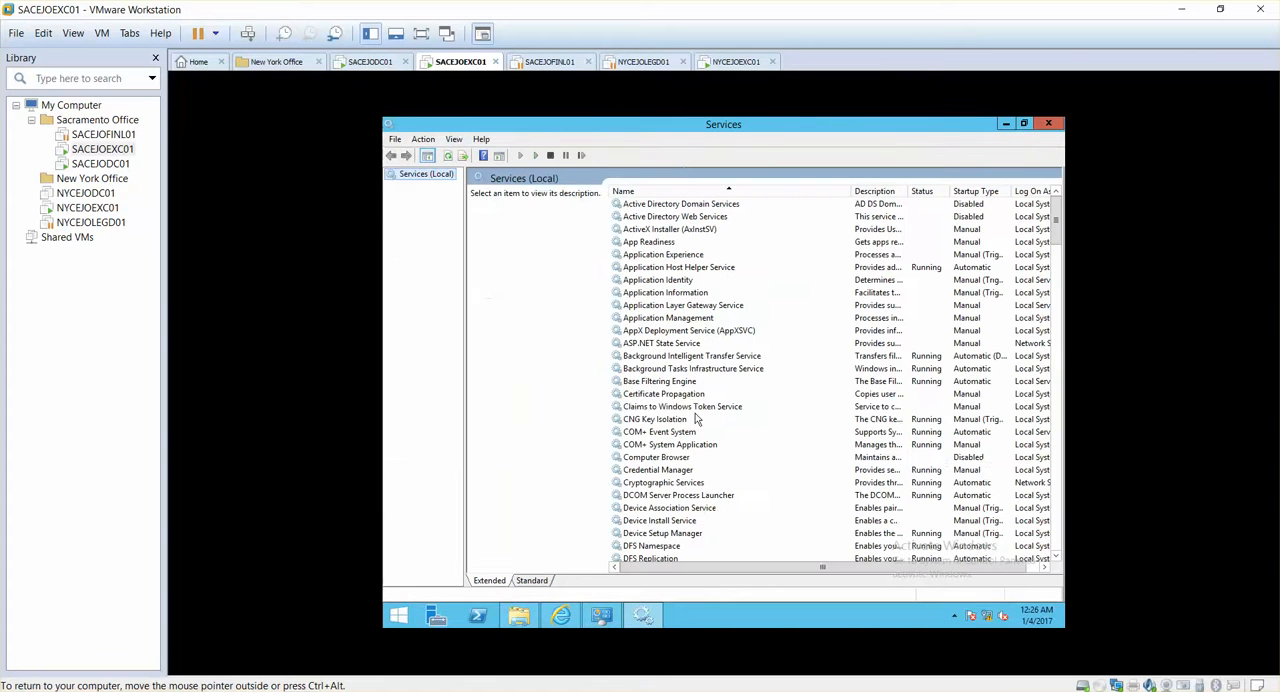
# Restart the Microsoft Exchange Information Store service
pyautogui.click(686, 407)
pyautogui.press('m')
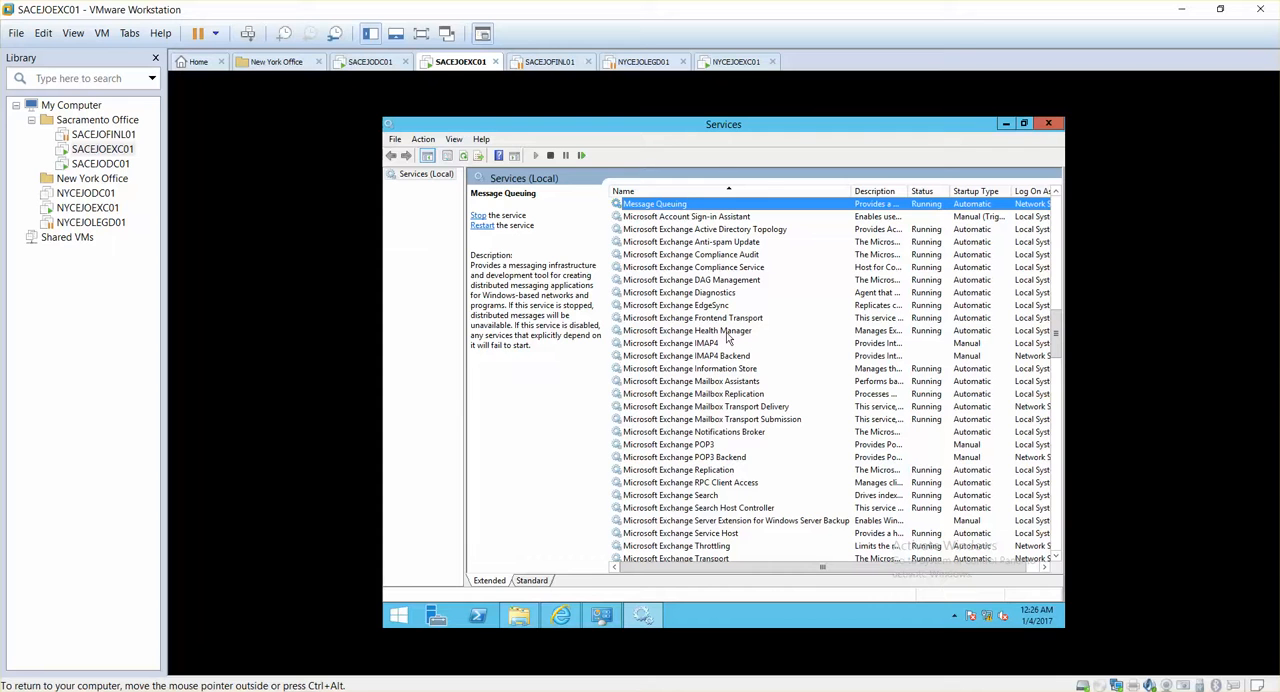
pyautogui.click(726, 384)
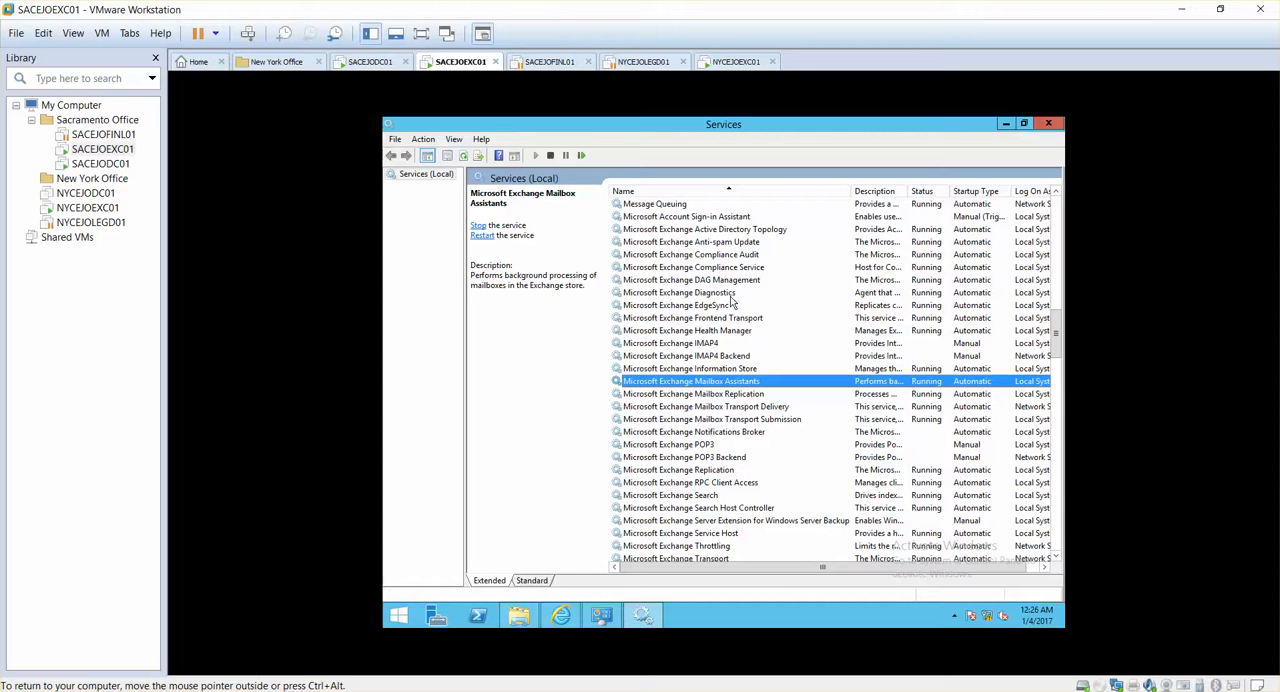
pyautogui.click(703, 372)
pyautogui.click(484, 238)
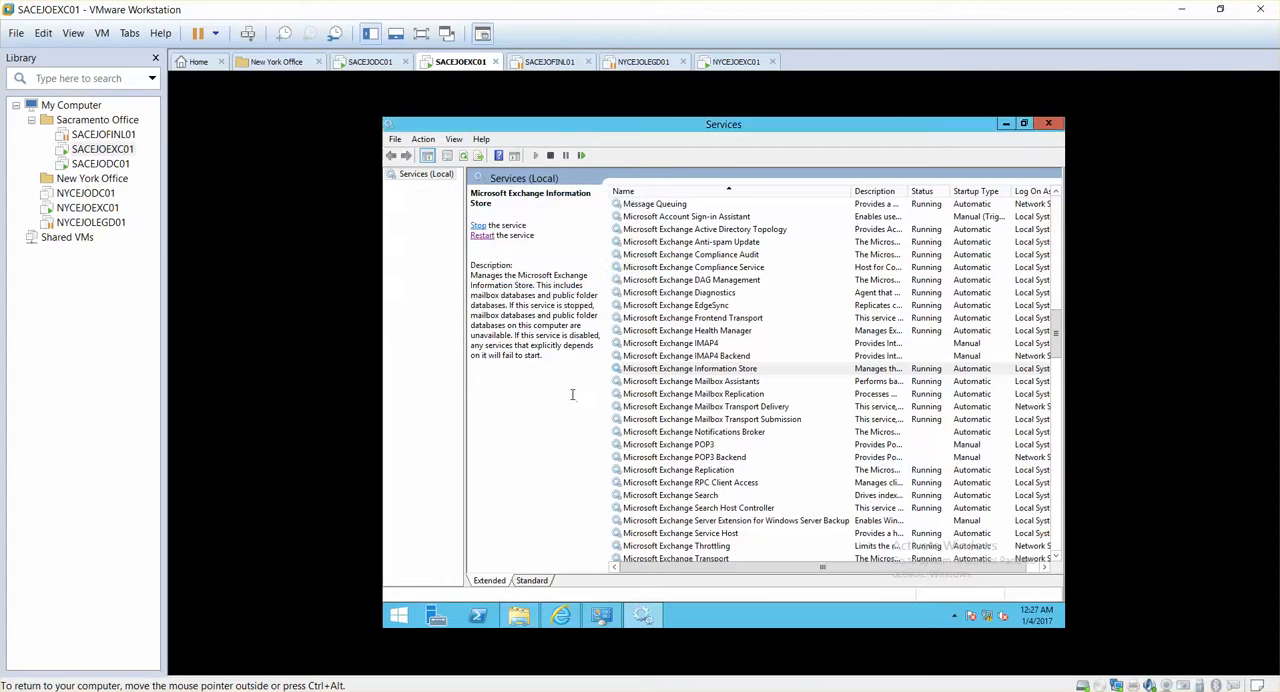
# Return to the Exchange admin center and select the MBDB-SACEXCH01 database to view its details
pyautogui.click(1006, 124)
pyautogui.click(952, 191)
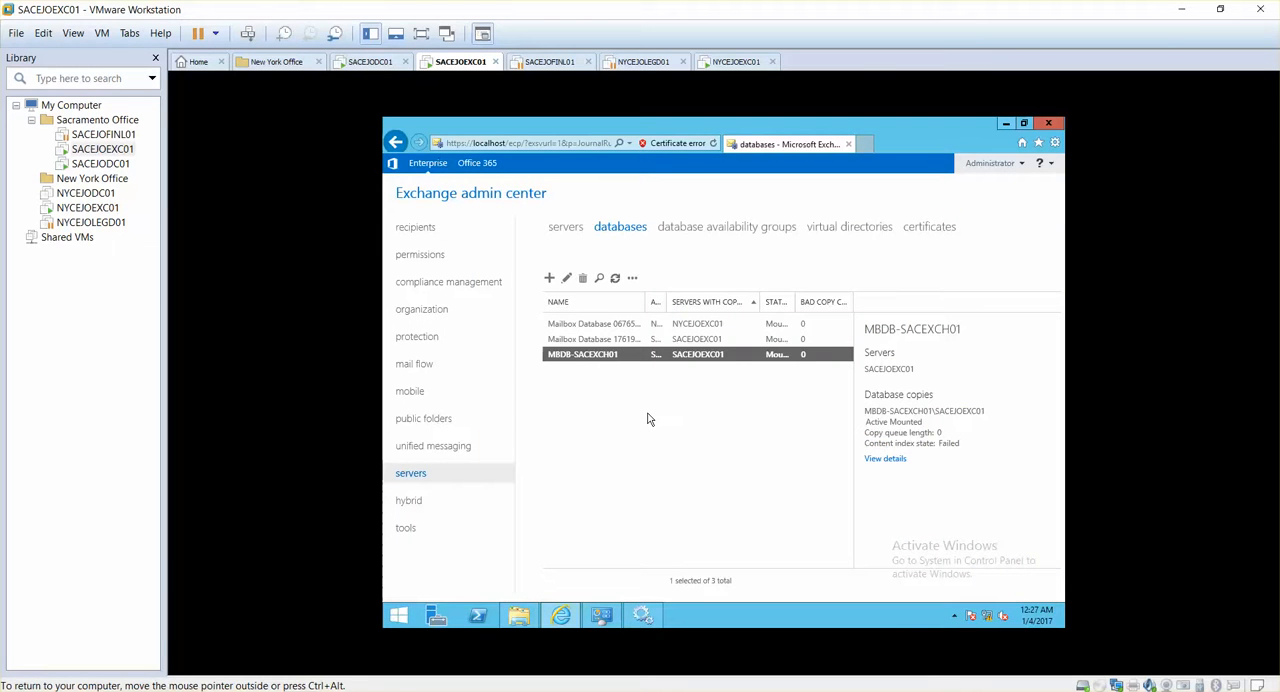
pyautogui.click(648, 414)
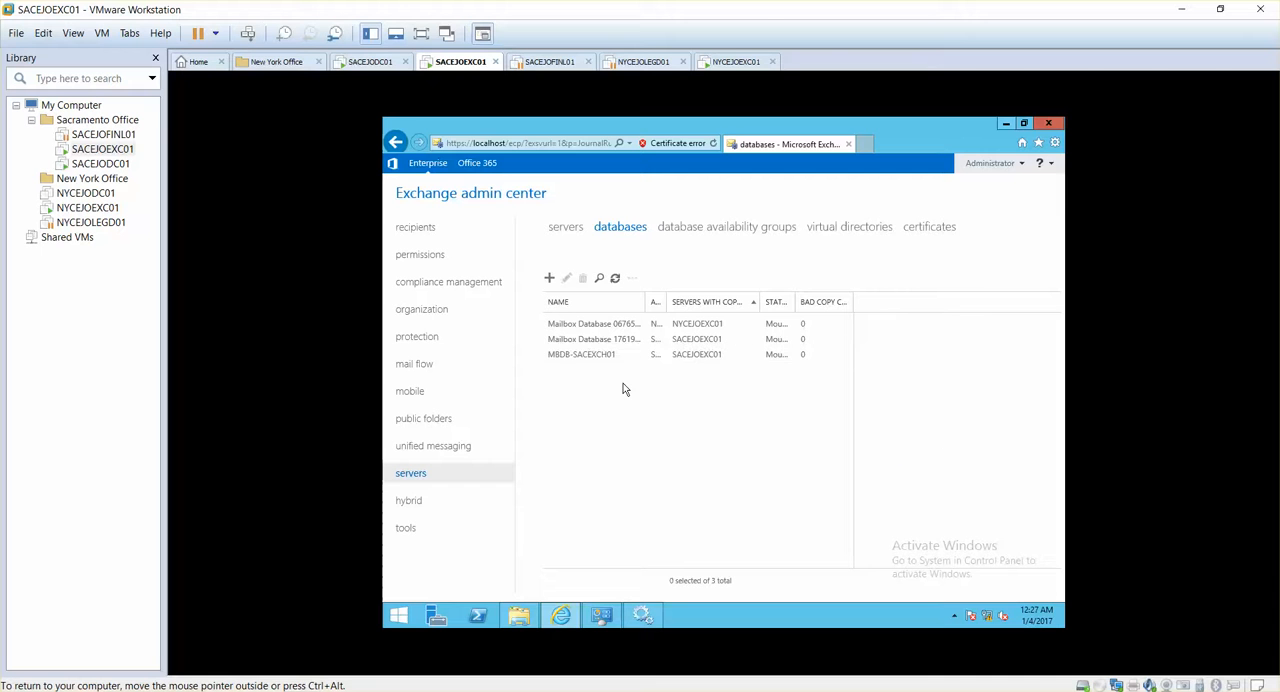
pyautogui.click(606, 358)
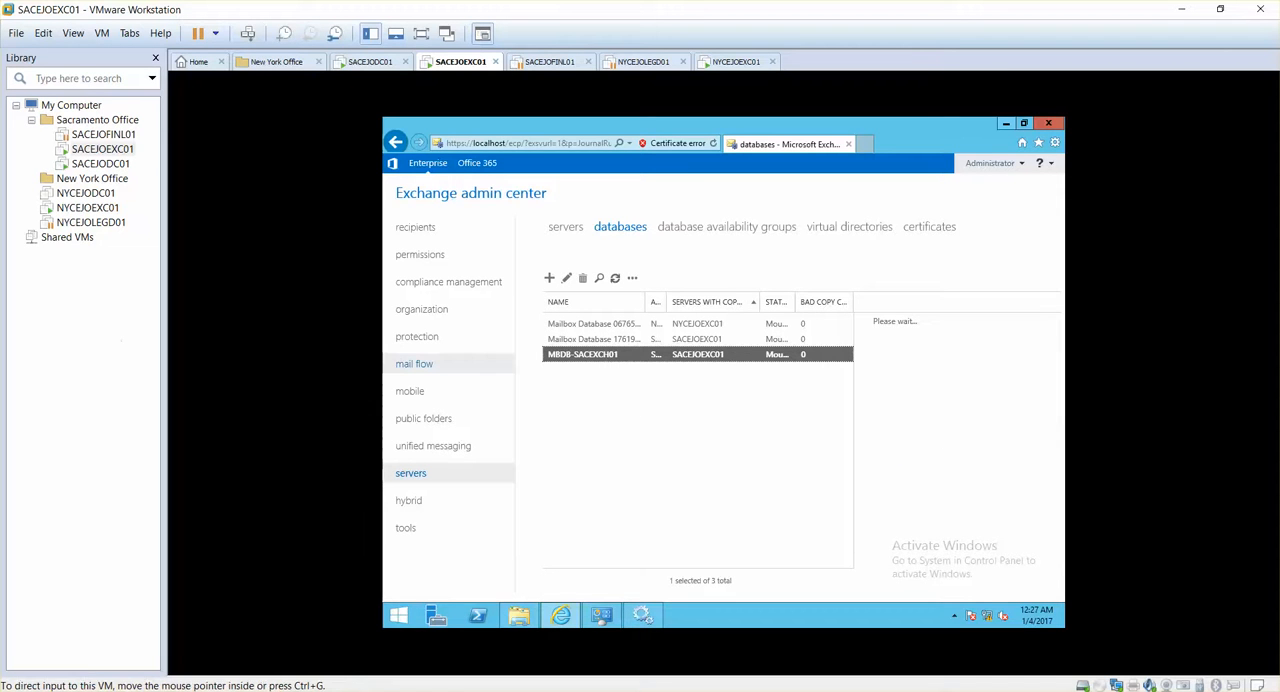
# Switch to File Explorer and browse to C:\Program Files\Microsoft\Exchange Server\V15\Mailbox to check the database folders
pyautogui.click(519, 616)
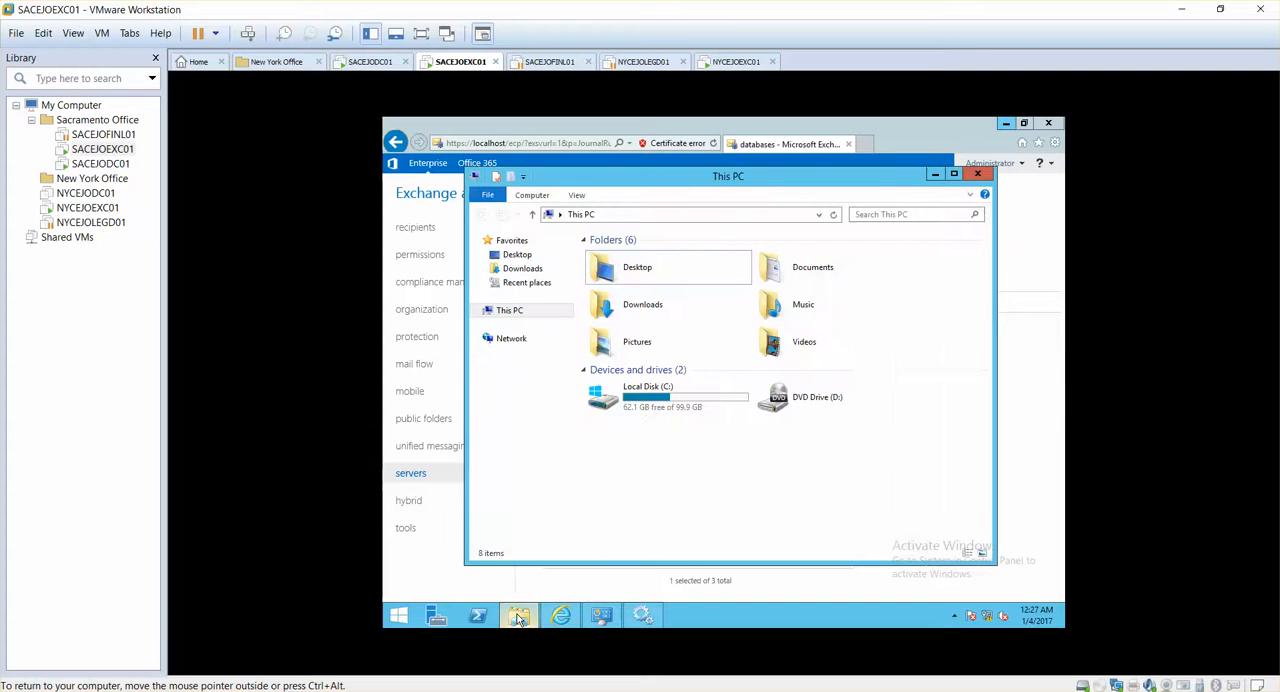
pyautogui.click(675, 403)
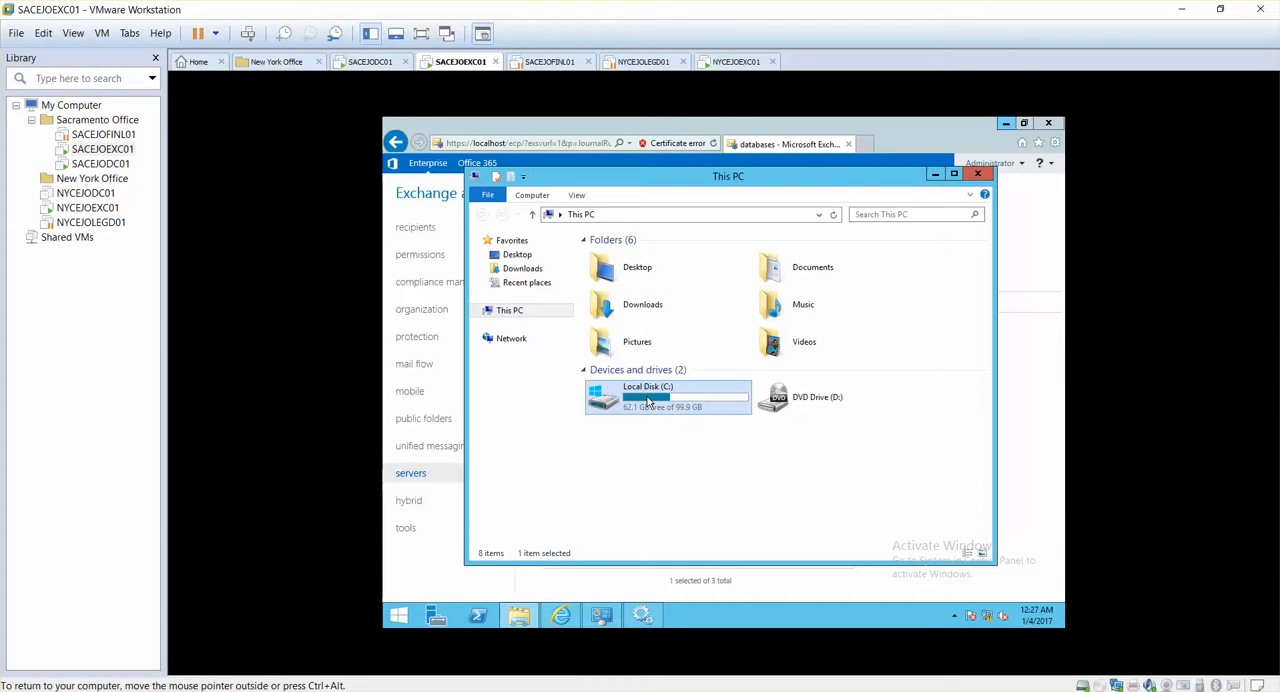
pyautogui.doubleClick(647, 401)
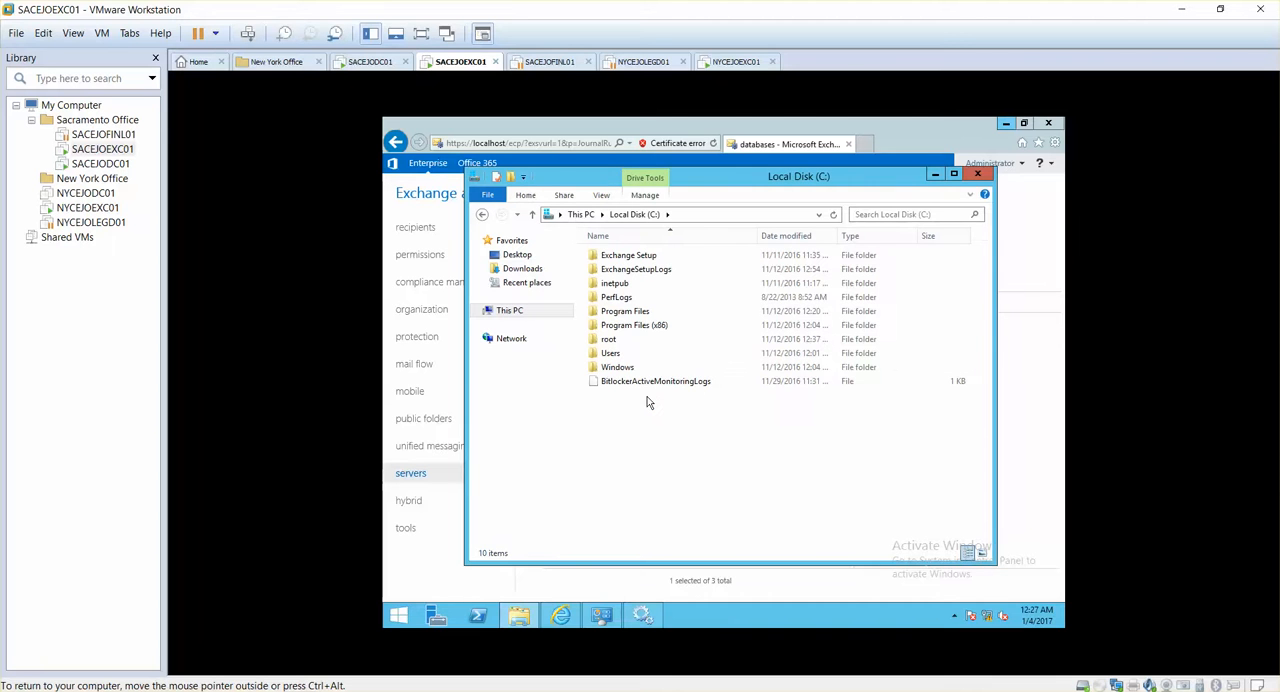
pyautogui.click(629, 316)
pyautogui.doubleClick(629, 318)
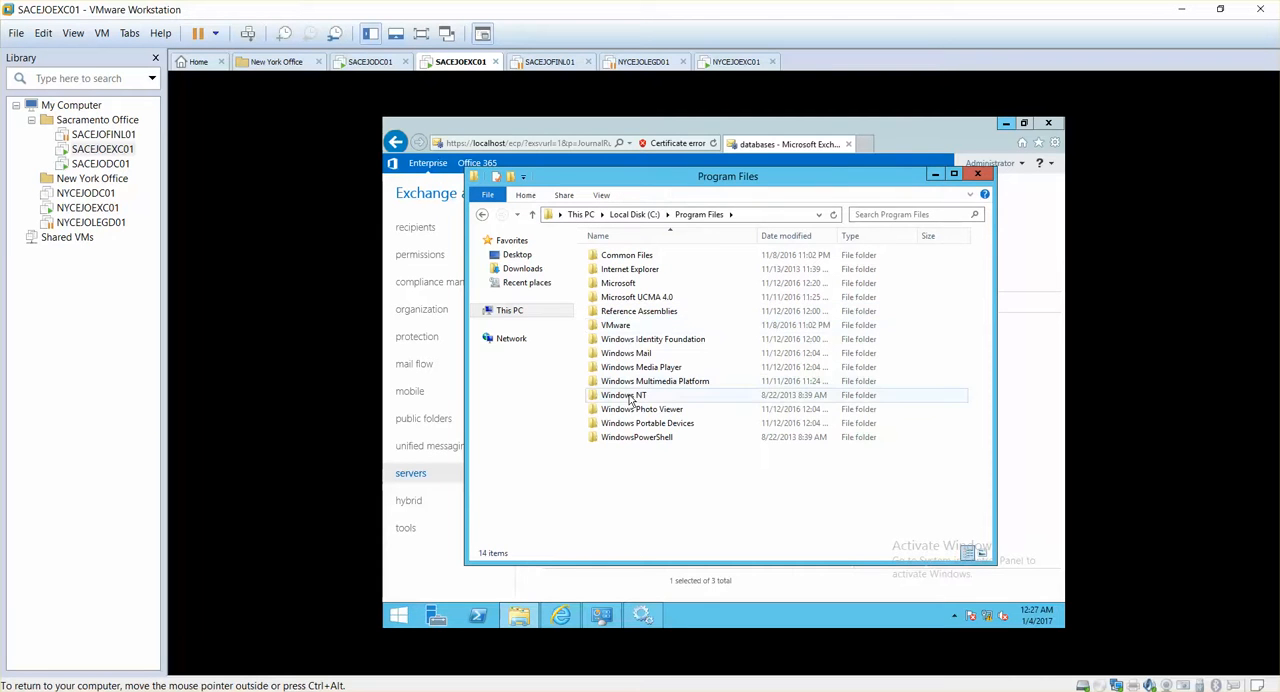
pyautogui.doubleClick(625, 287)
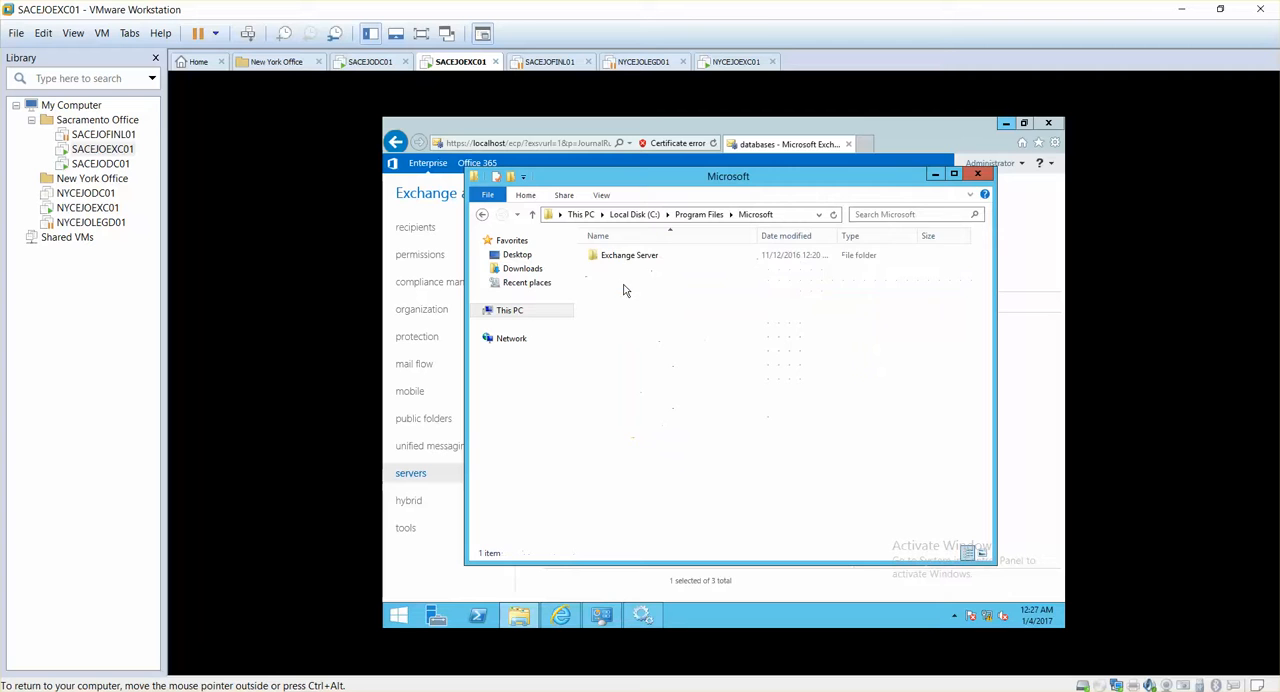
pyautogui.click(611, 260)
pyautogui.doubleClick(611, 260)
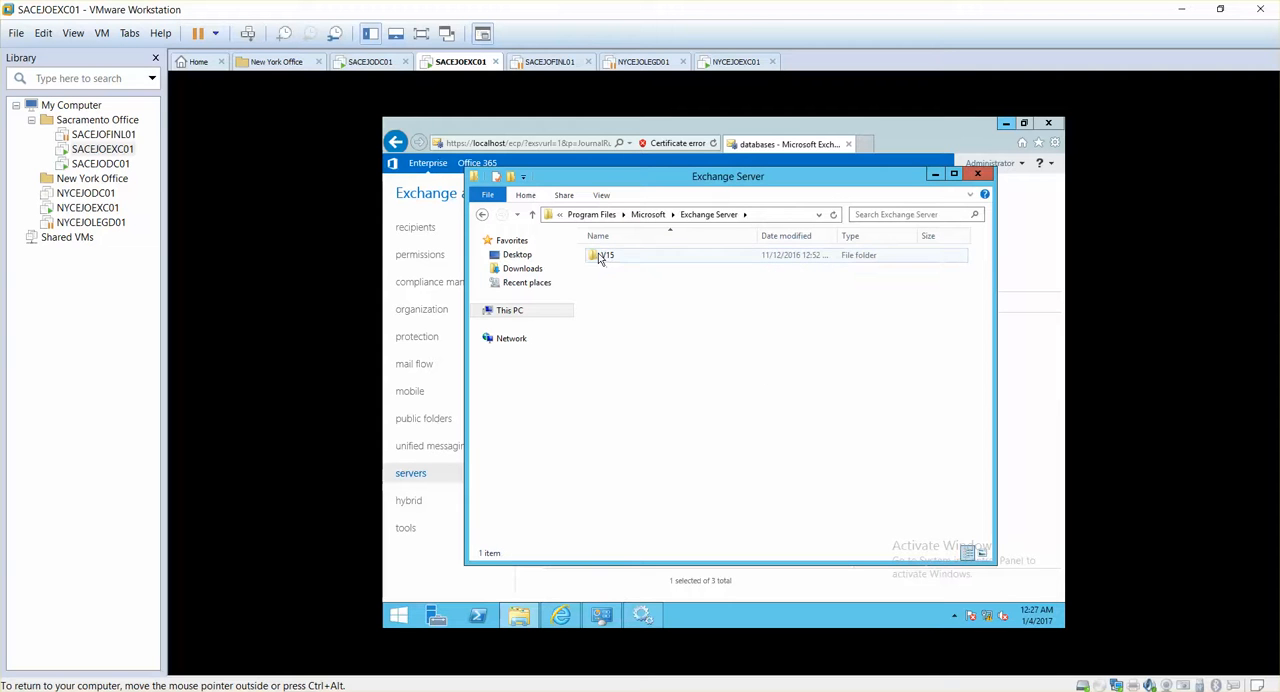
pyautogui.click(600, 255)
pyautogui.doubleClick(598, 256)
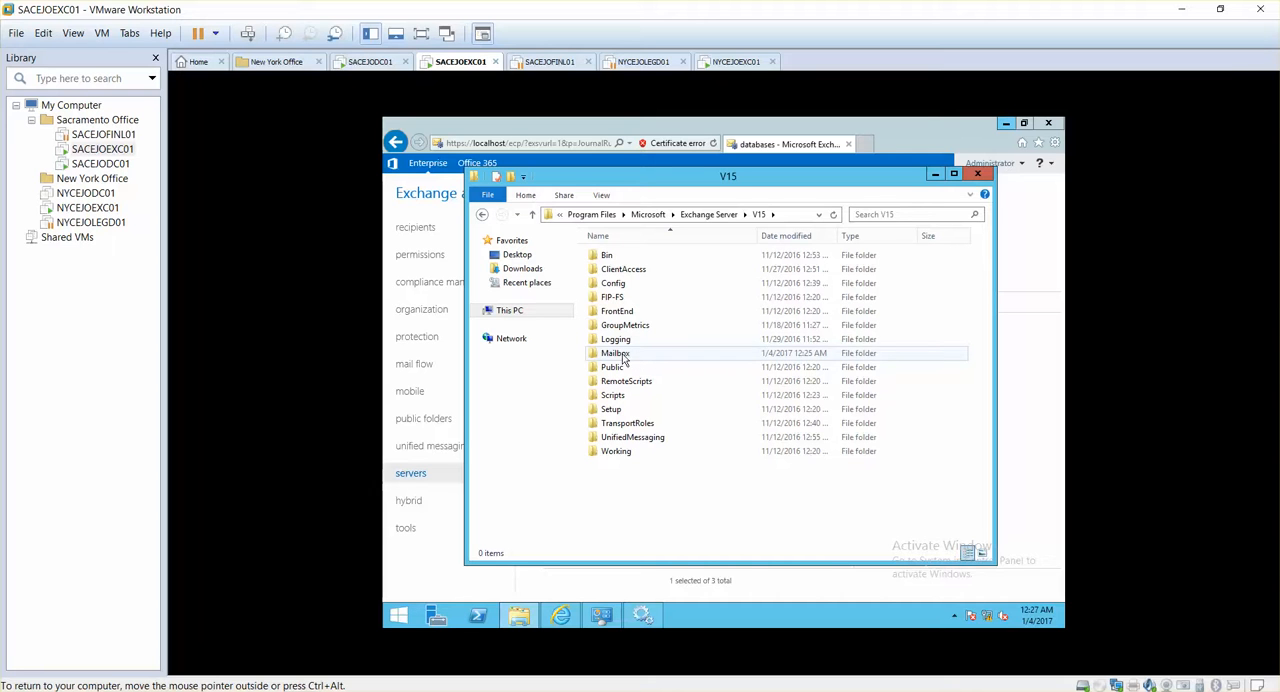
pyautogui.click(601, 356)
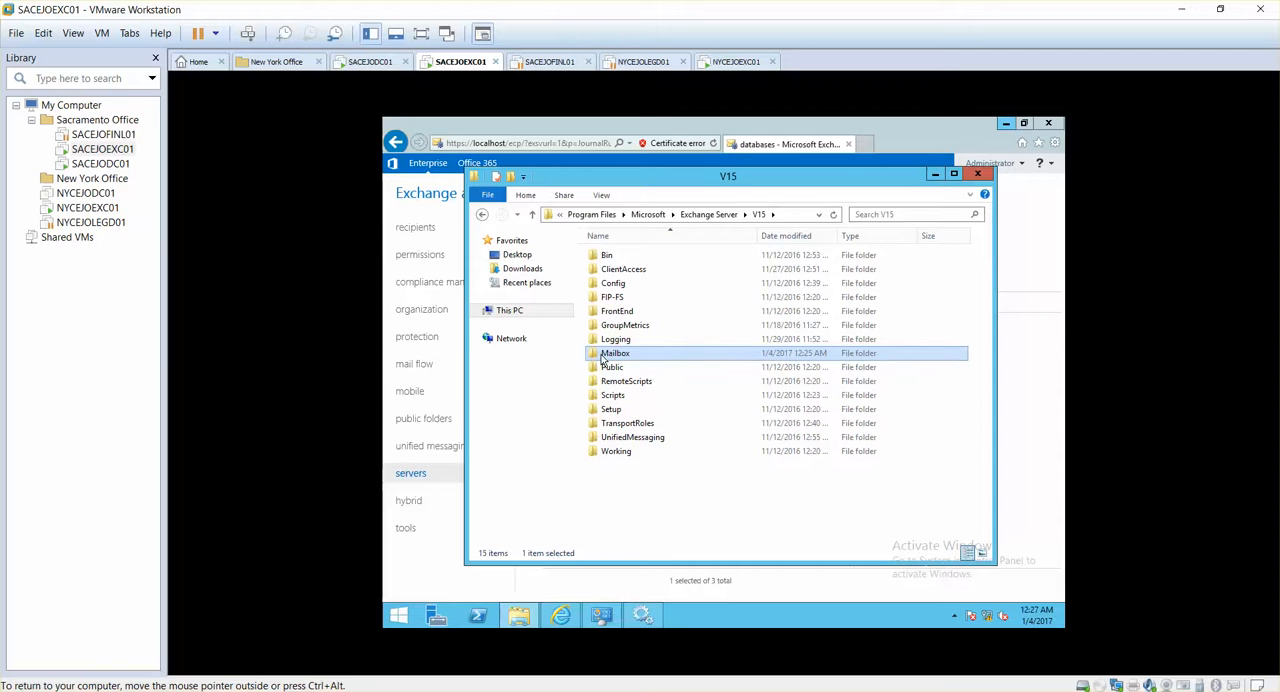
pyautogui.doubleClick(600, 356)
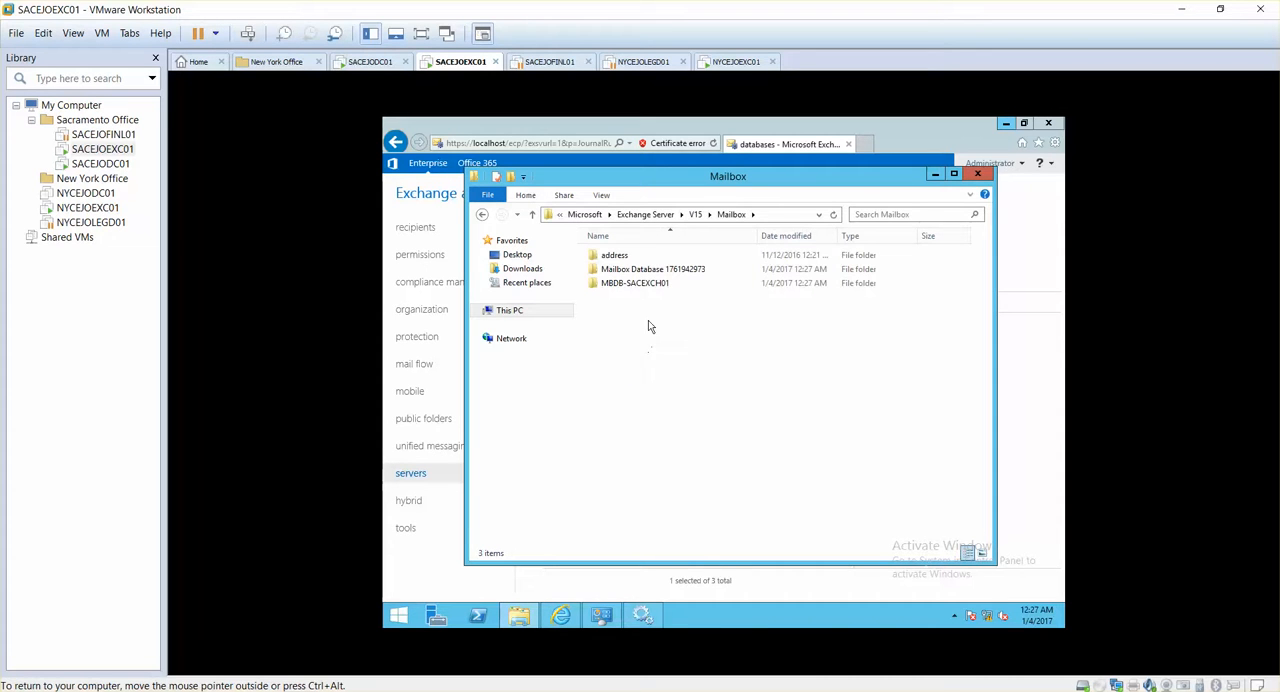
# Open the MBDB-SACEXCH01 folder and examine the MBDB-SACEXCH01.edb database file and the contents of its DB697202 subfolder
pyautogui.click(620, 284)
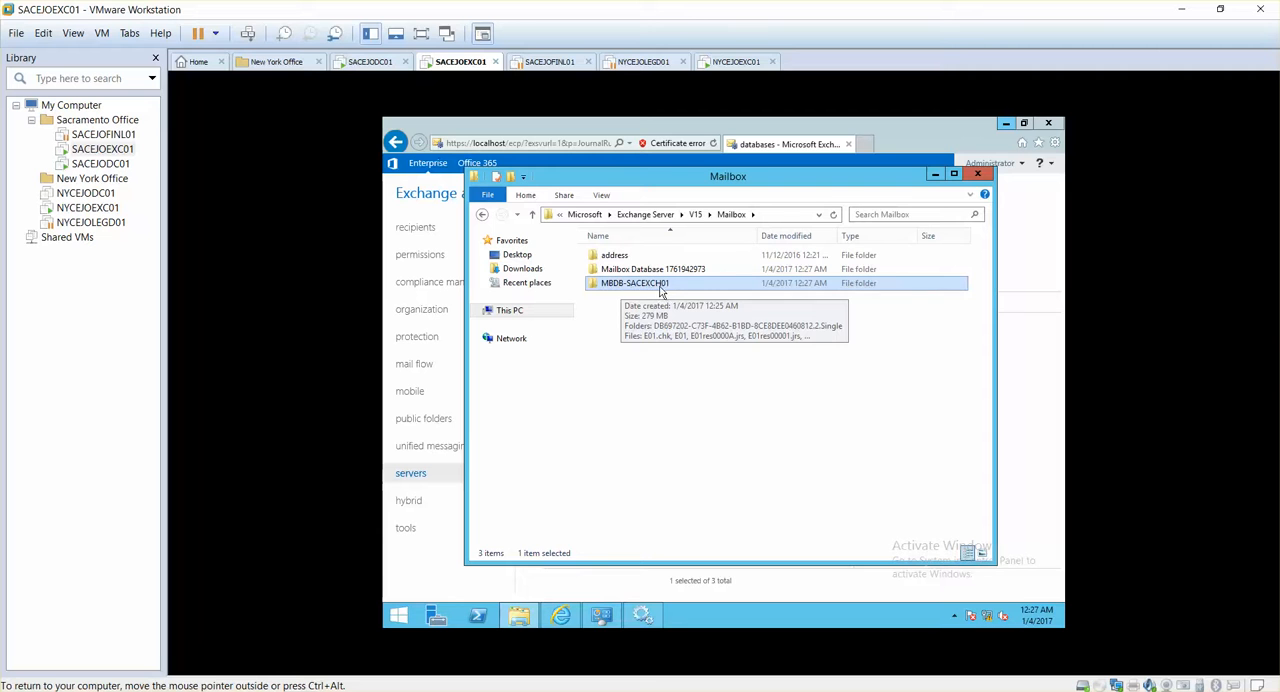
pyautogui.doubleClick(652, 289)
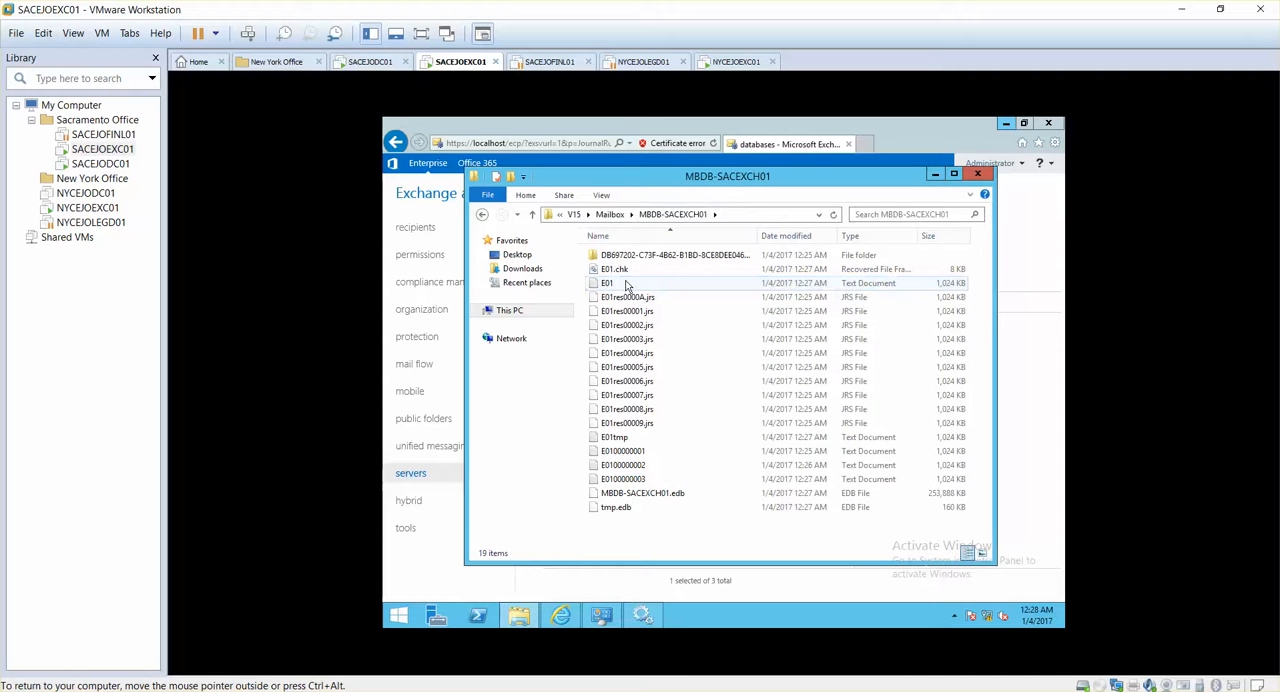
pyautogui.click(675, 496)
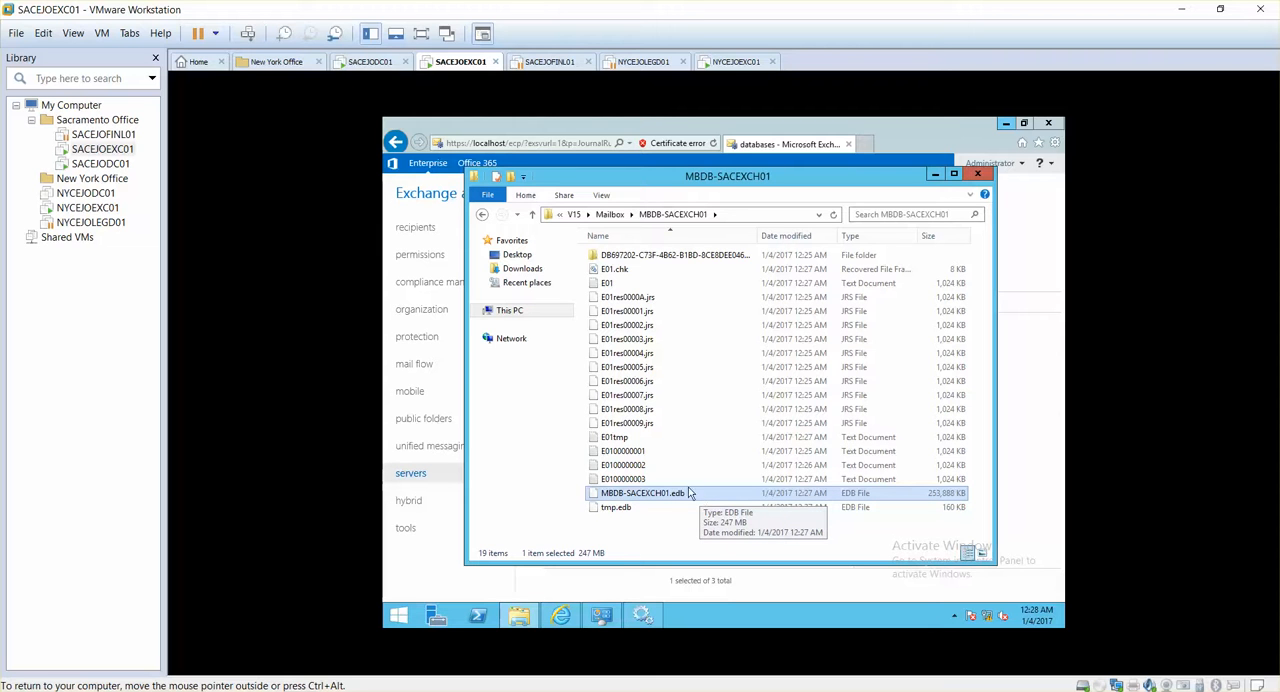
pyautogui.doubleClick(658, 262)
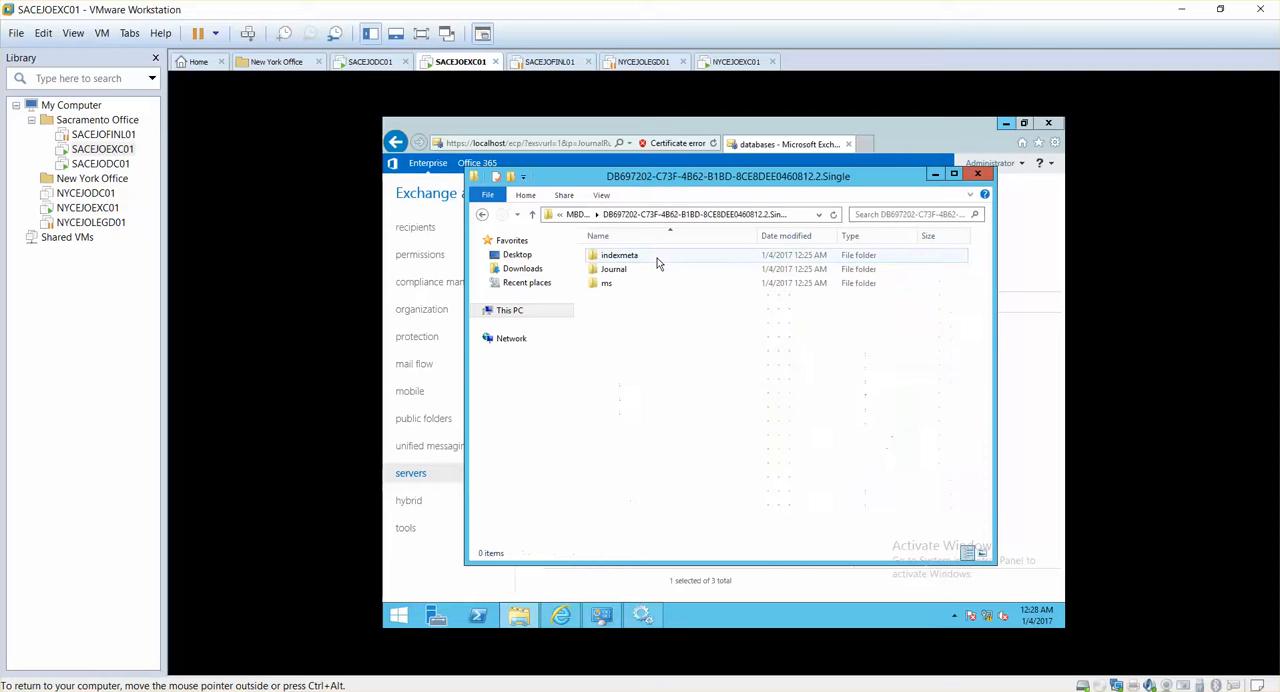
pyautogui.click(482, 215)
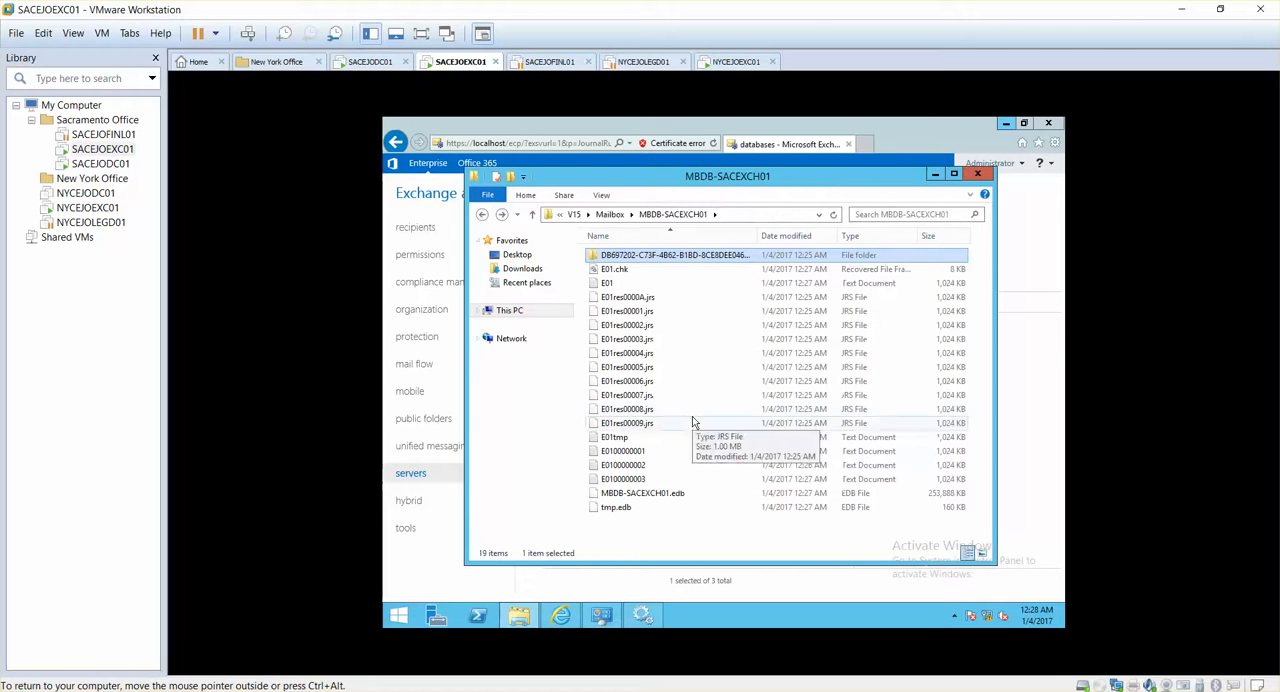
# Try to view the E01 transaction log in Notepad, and close Notepad
pyautogui.click(619, 285)
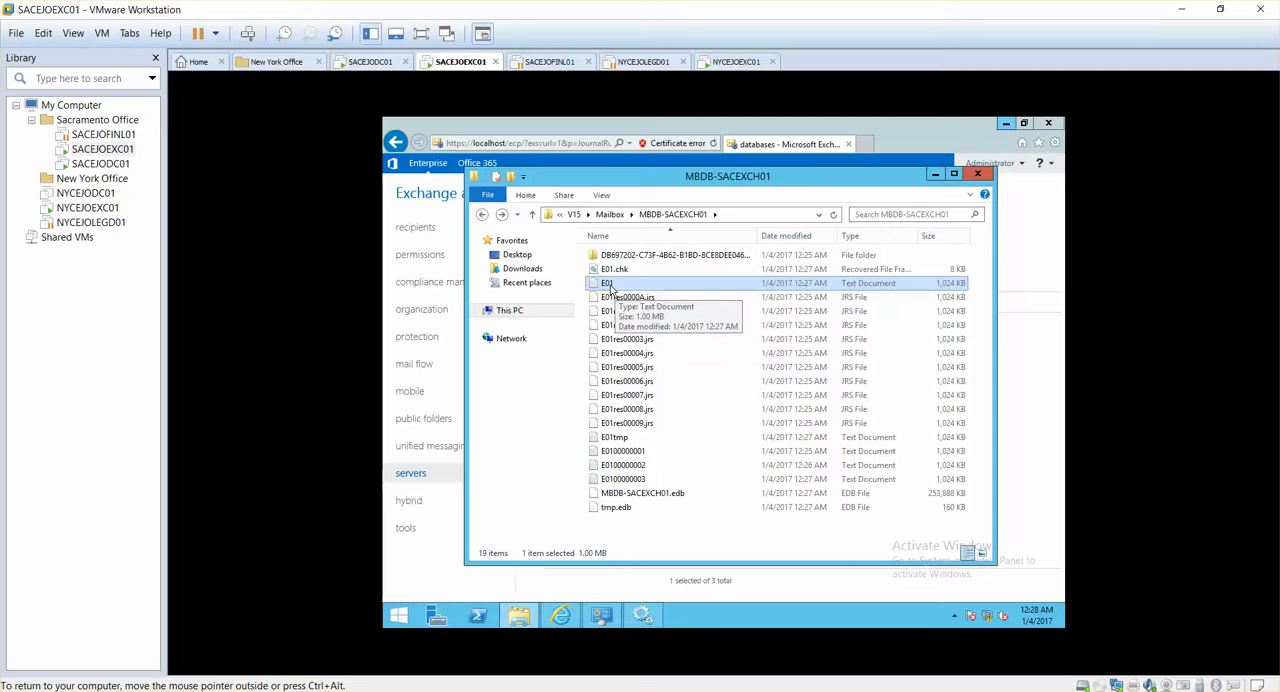
pyautogui.doubleClick(612, 287)
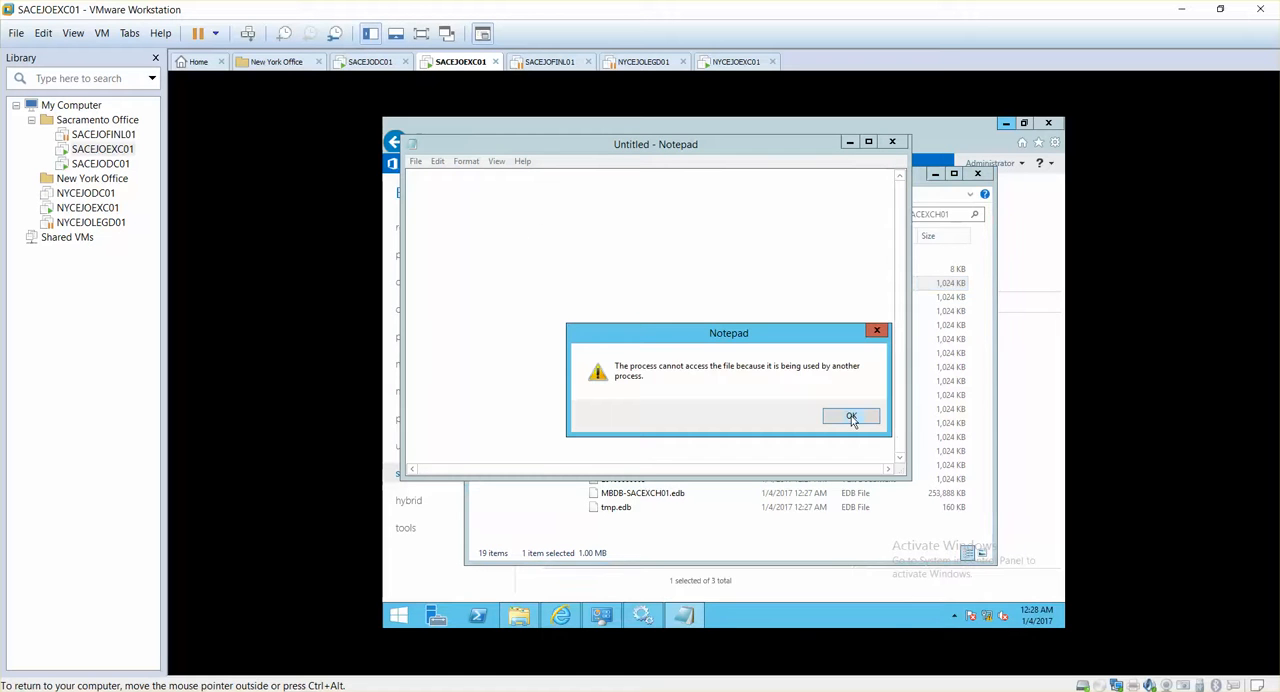
pyautogui.click(851, 417)
pyautogui.click(892, 141)
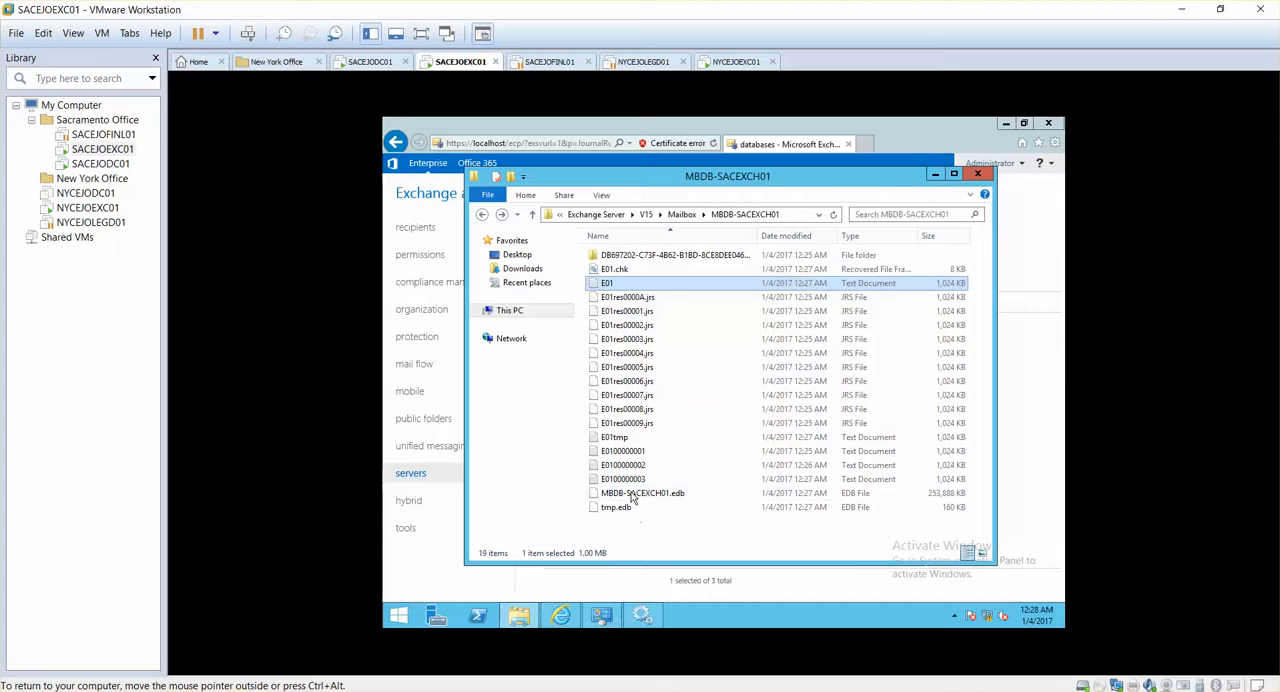
pyautogui.click(484, 214)
pyautogui.doubleClick(640, 272)
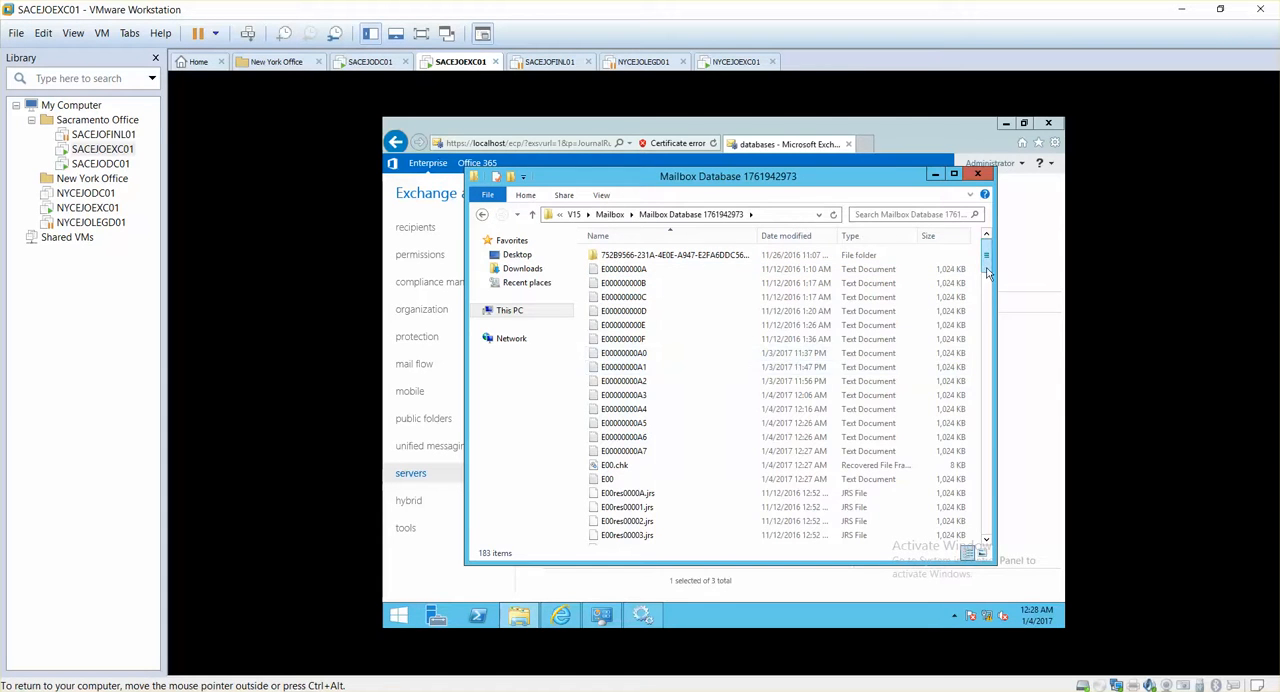
pyautogui.moveTo(988, 272); pyautogui.dragTo(1023, 532)
pyautogui.click(727, 528)
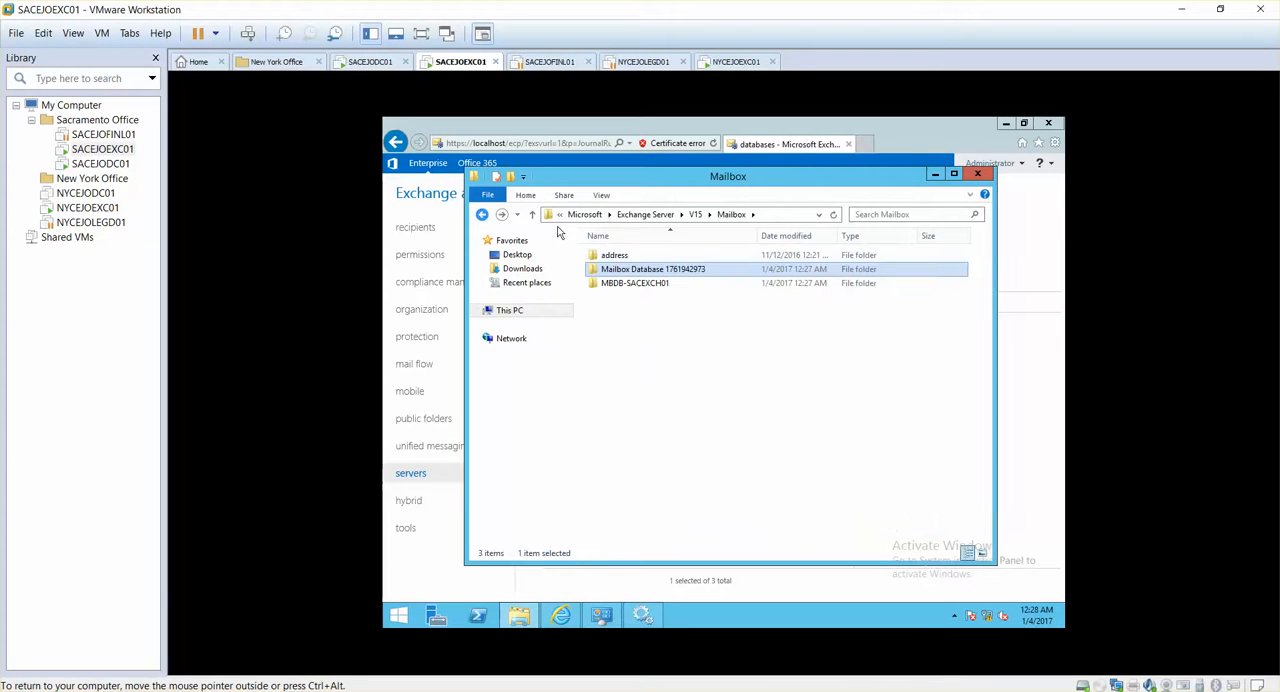
# Check the contents of the address and MBDB-SACEXCH01 folders, and close File Explorer to return to the Exchange admin center
pyautogui.doubleClick(618, 257)
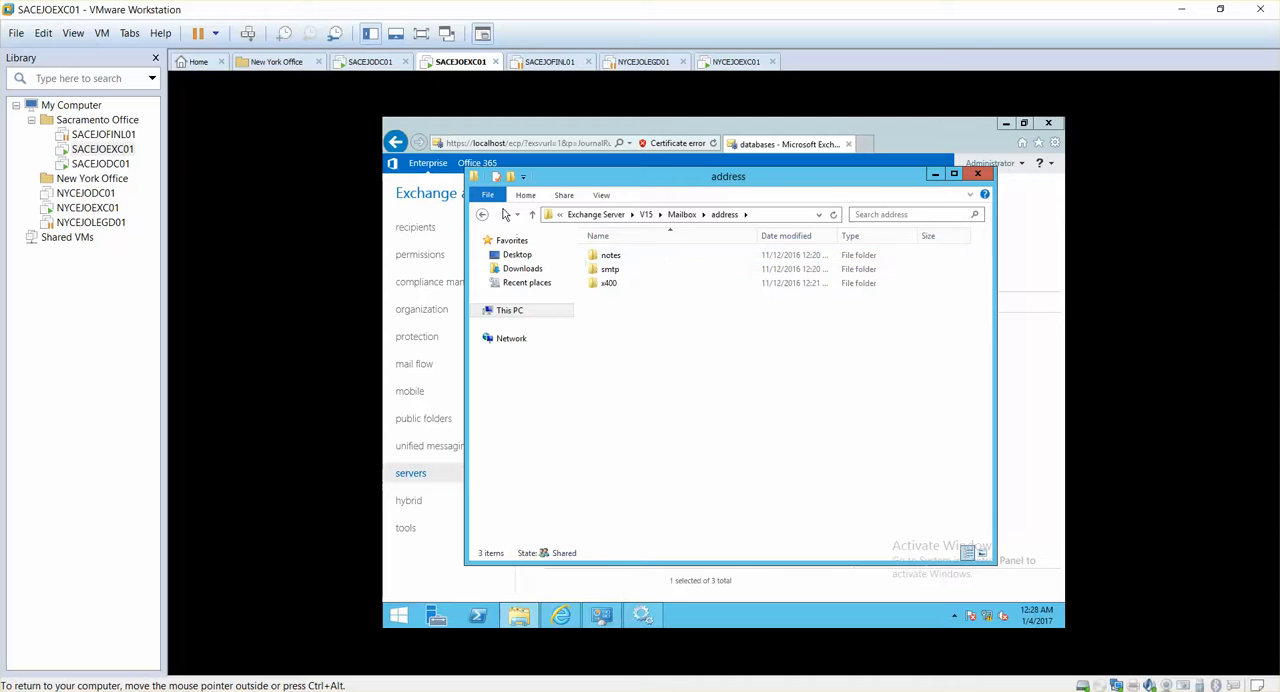
pyautogui.click(483, 215)
pyautogui.doubleClick(634, 284)
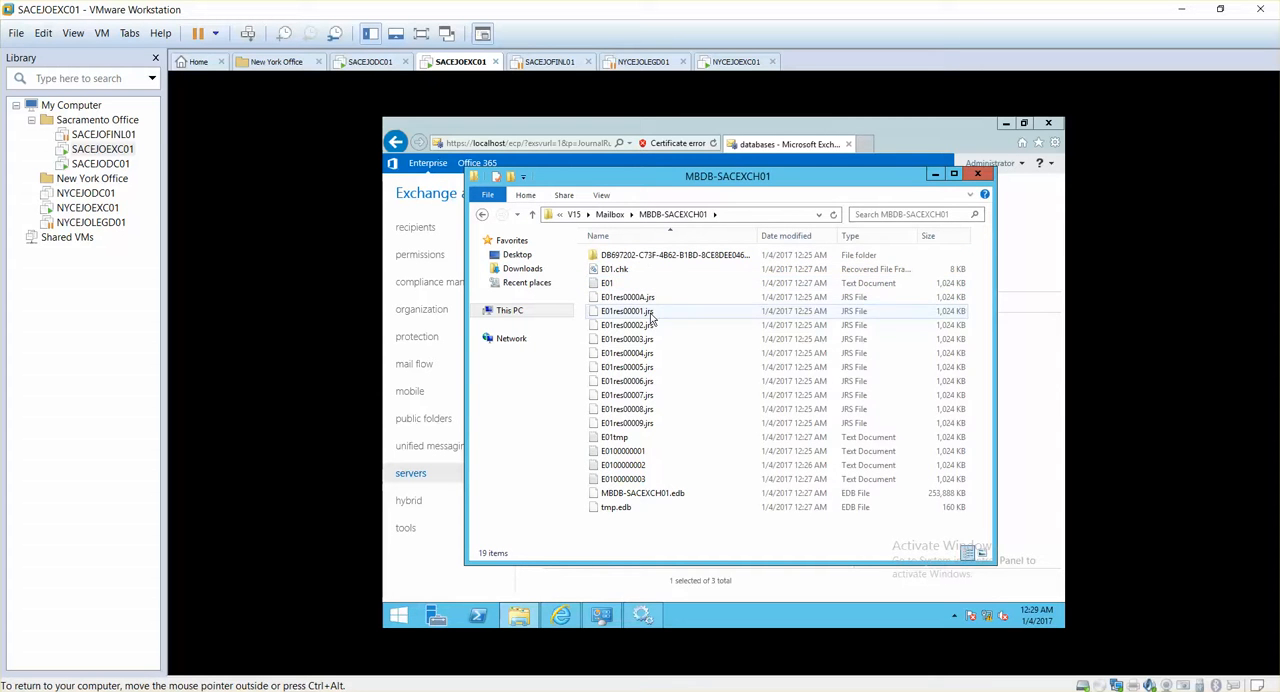
pyautogui.click(482, 215)
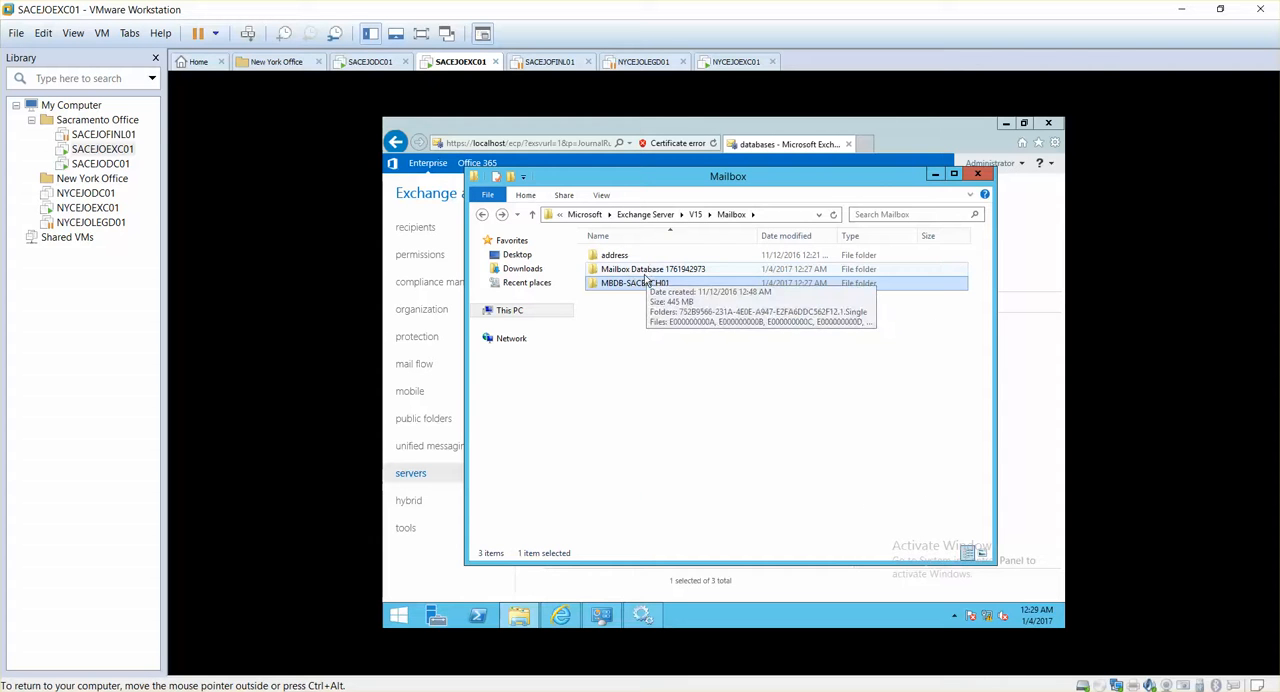
pyautogui.click(980, 176)
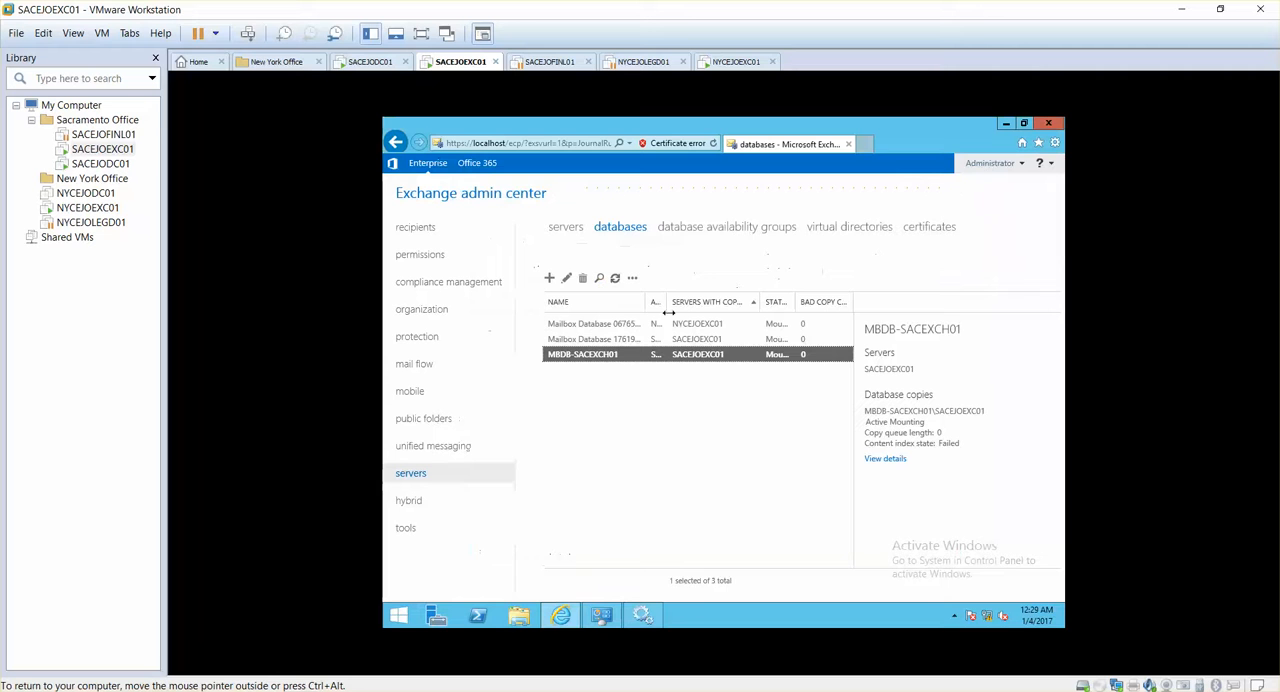